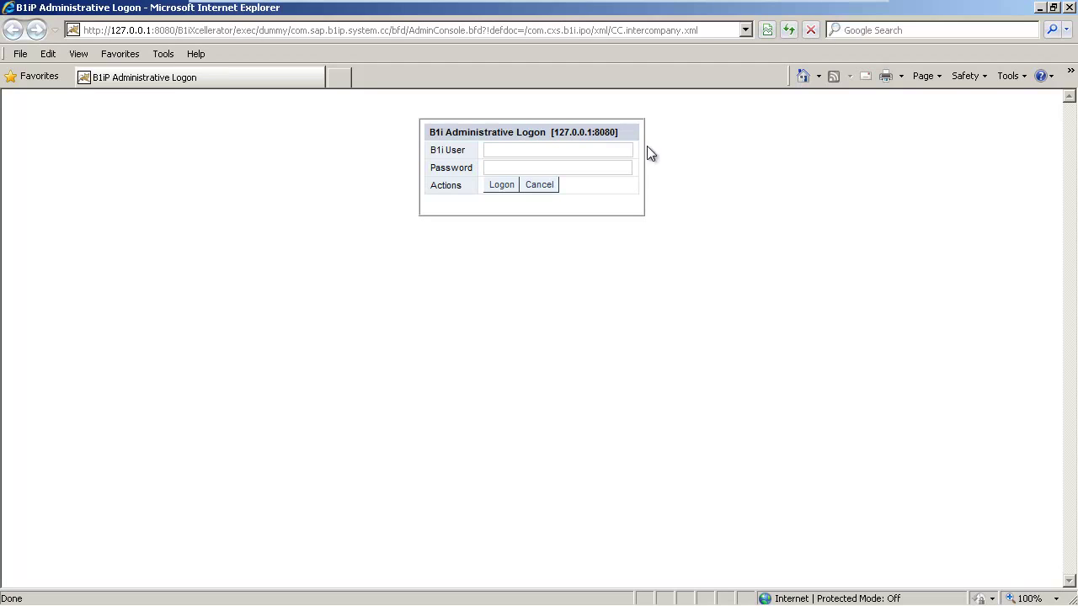
Step: Log on to the B1i administration console as B1iadmin, entering the account password
left_click(571, 151)
type("B1i")
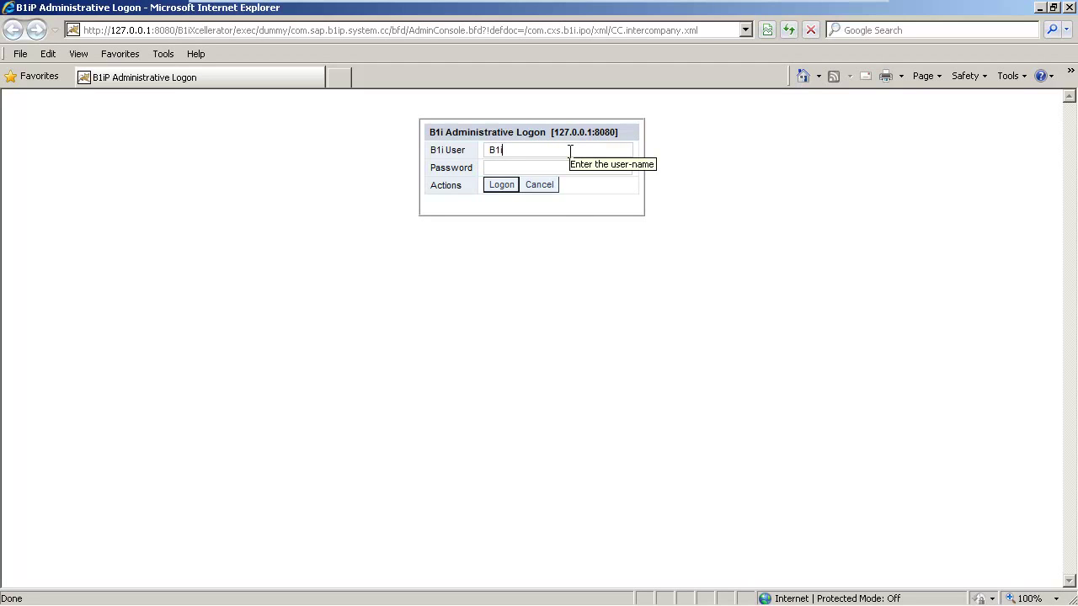
type("admin")
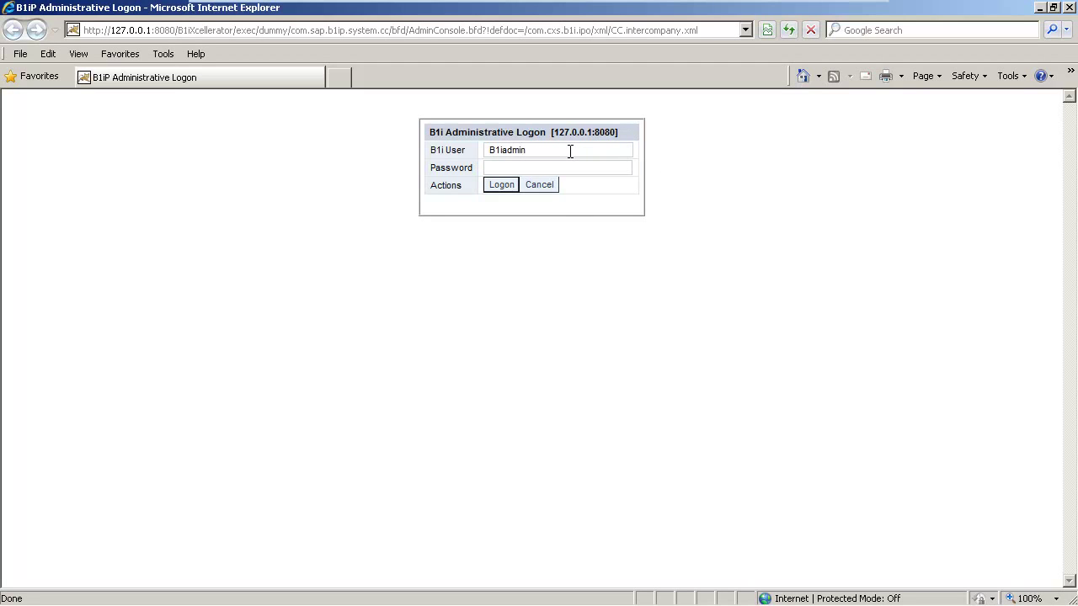
key("Tab")
type("•••••••")
left_click(503, 187)
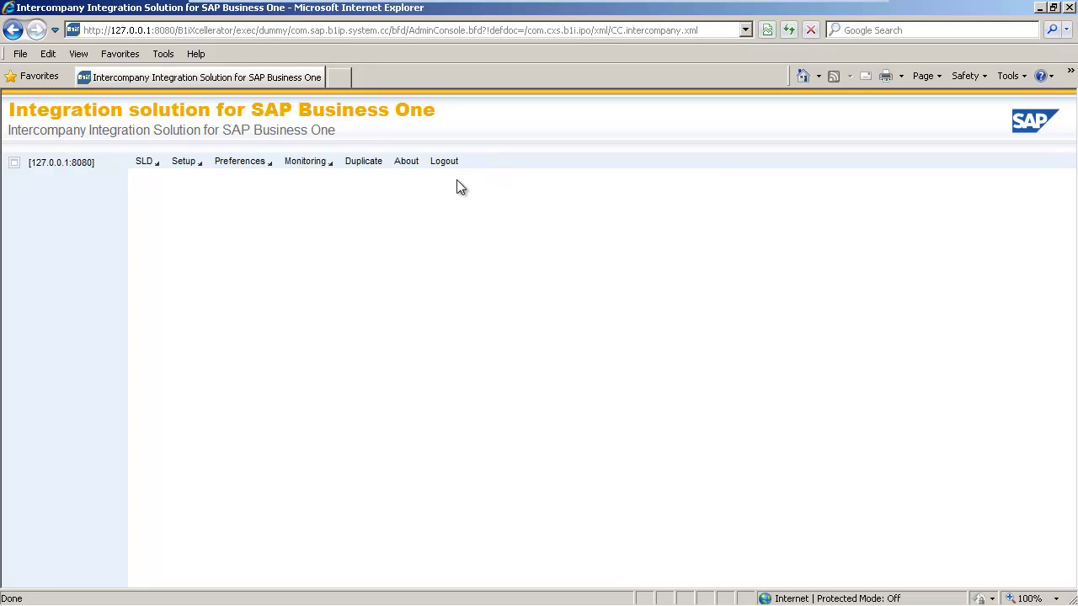
Step: Open the Company Template configuration in Setup and choose the Default template
left_click(189, 166)
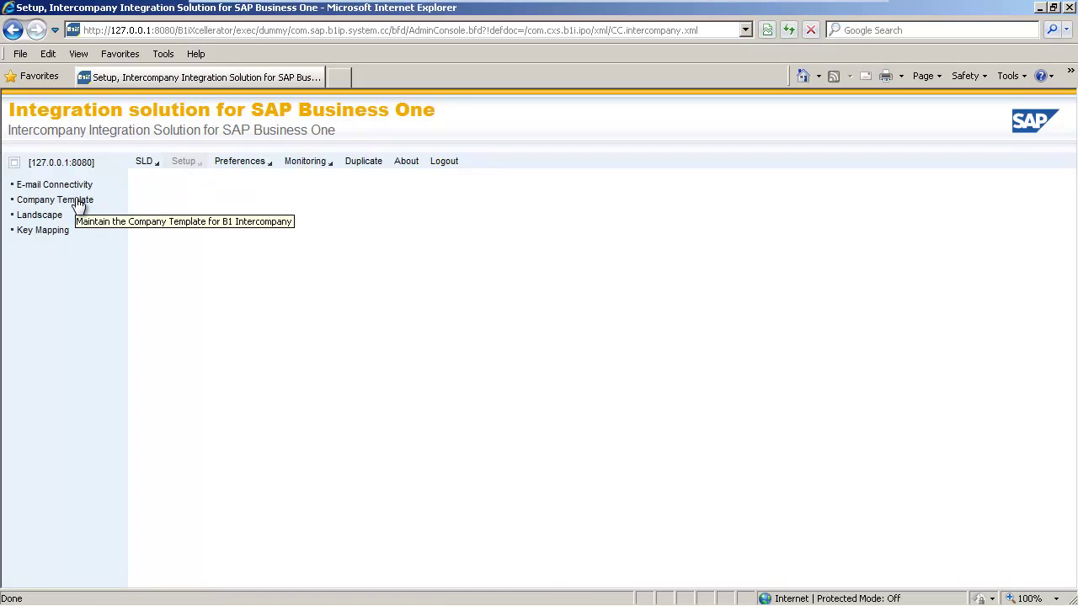
left_click(78, 204)
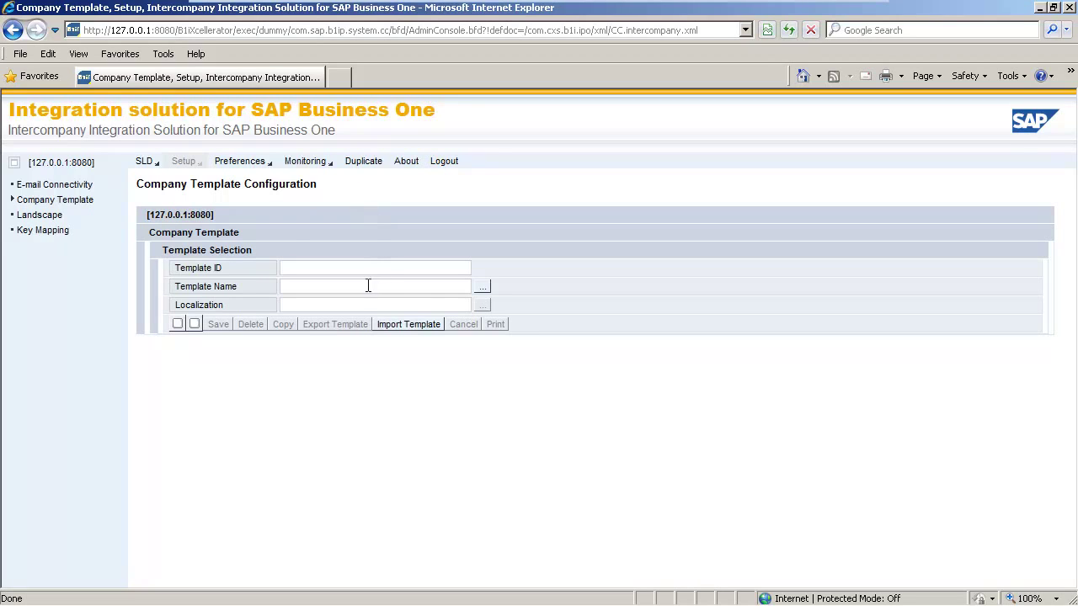
left_click(482, 291)
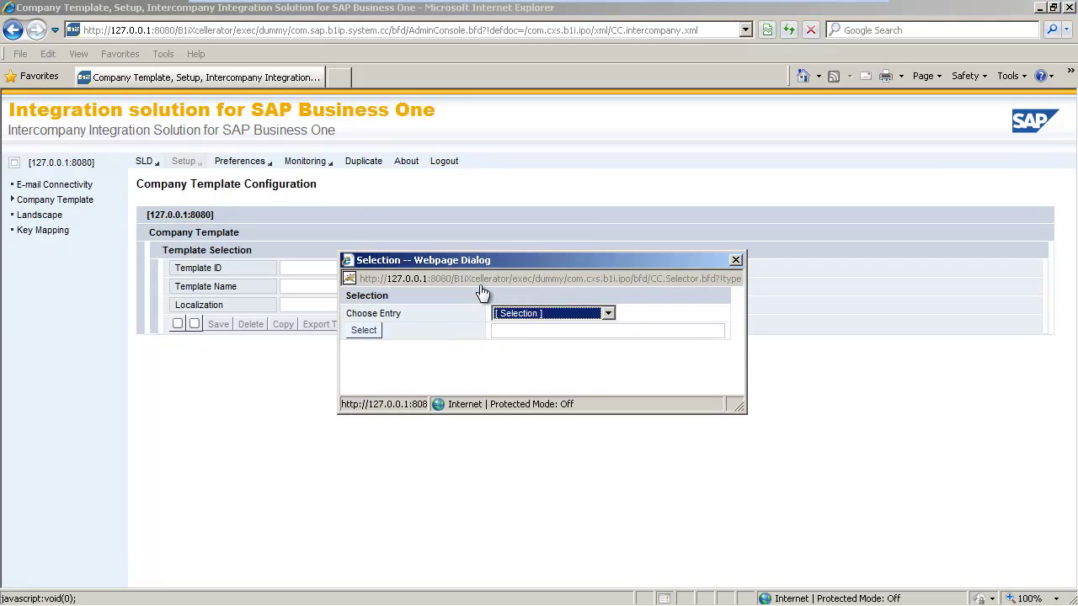
left_click(529, 313)
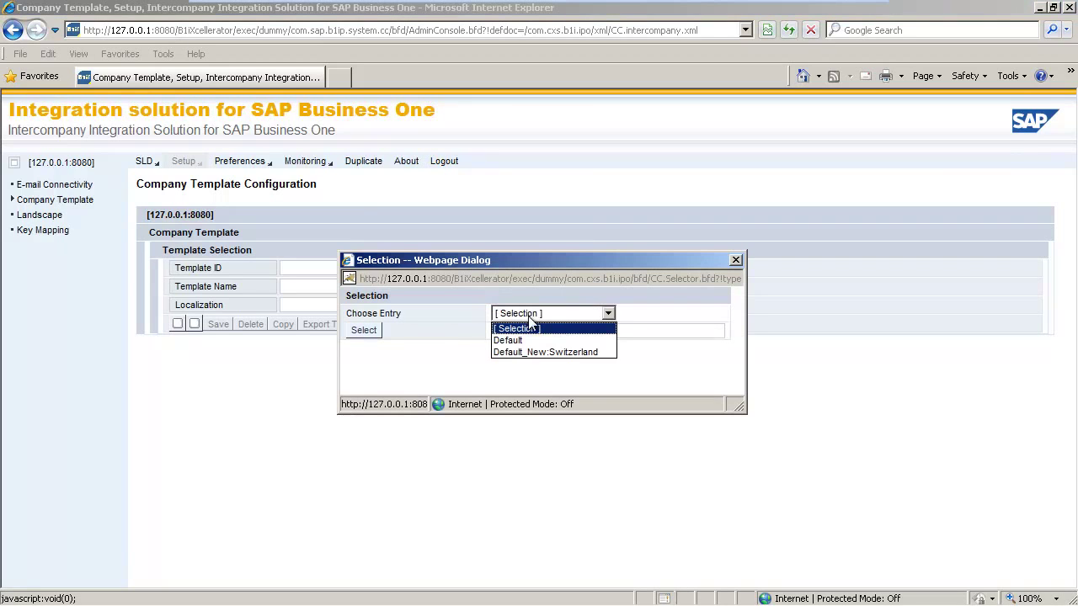
left_click(518, 340)
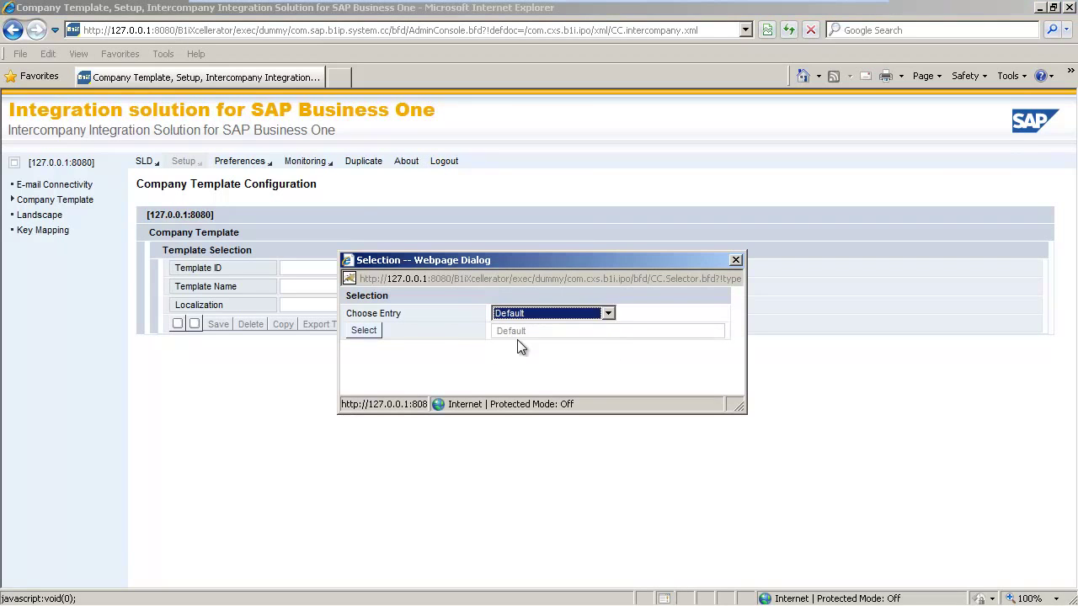
left_click(364, 331)
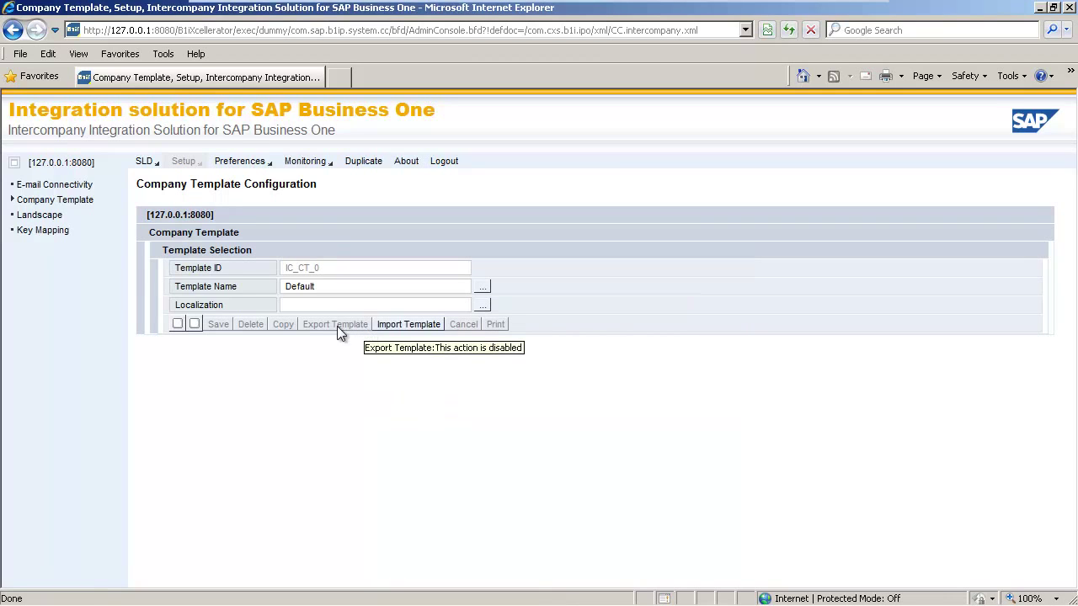
Step: Set the template's localization to Switzerland and load its configuration
left_click(483, 307)
left_click(608, 312)
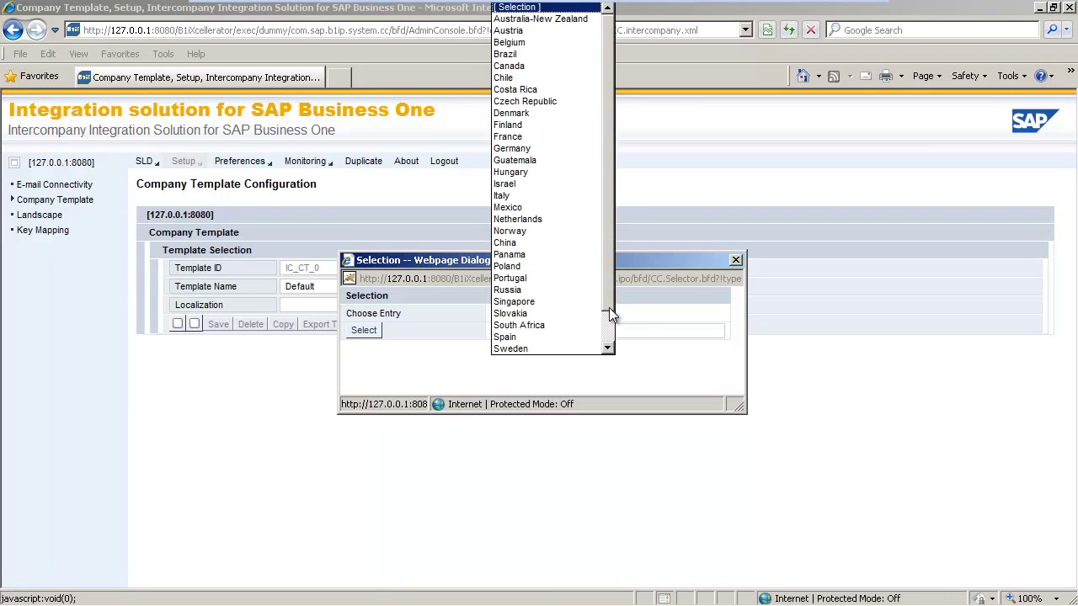
scroll(607, 299, "down", 1)
left_click(559, 325)
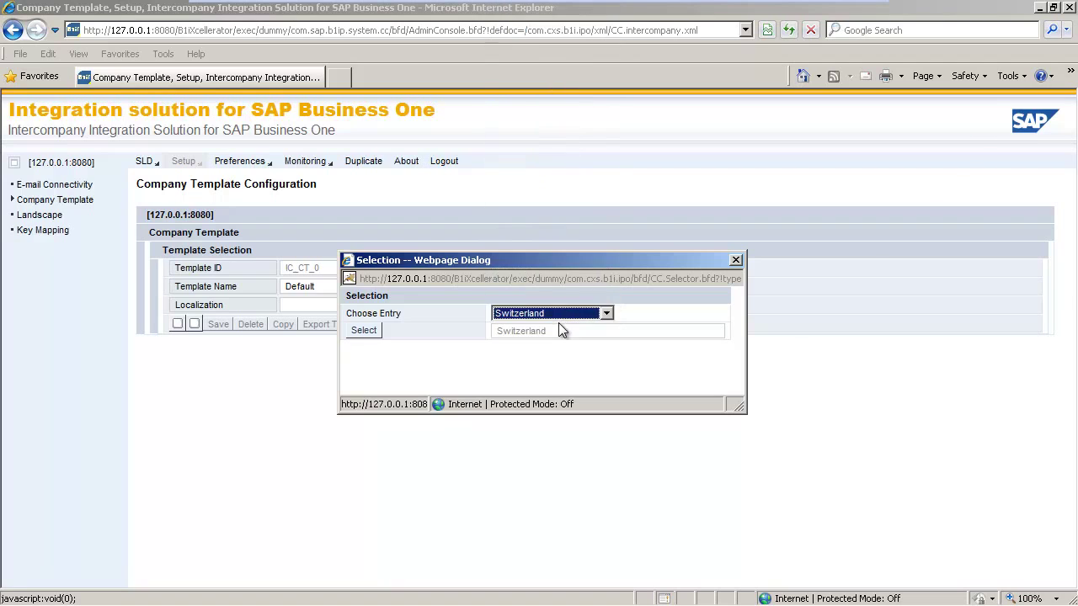
left_click(364, 330)
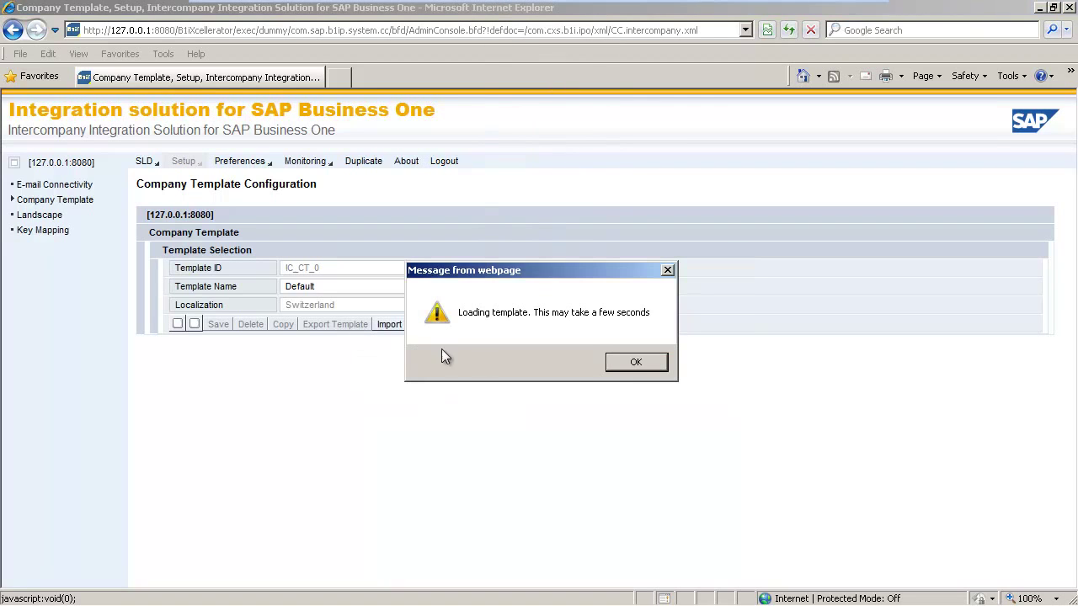
left_click(635, 363)
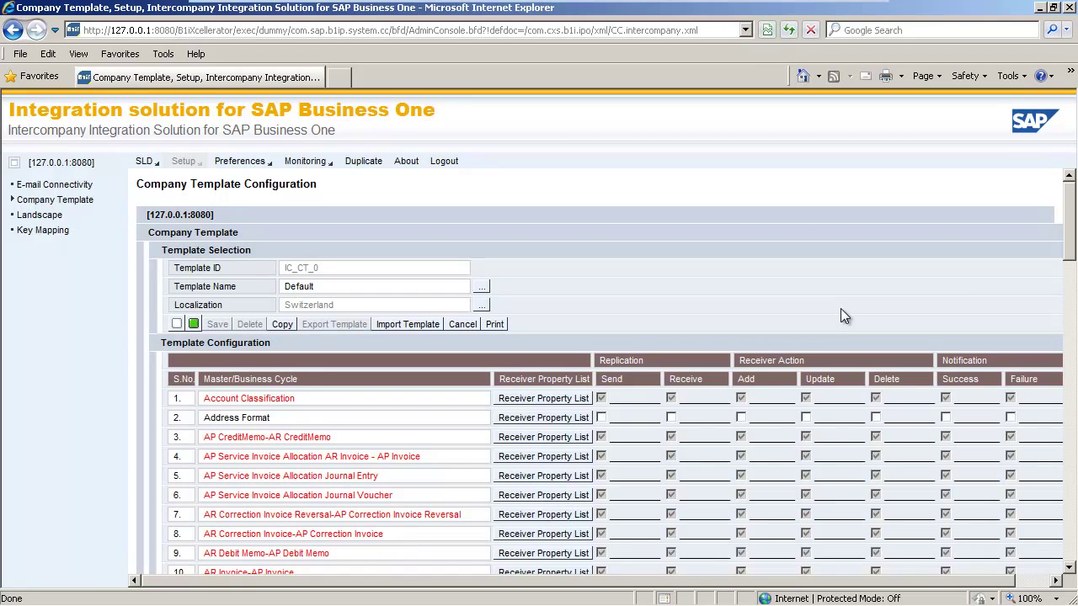
Step: Copy the Default company template for Switzerland and confirm the copying
left_click_drag(1072, 230, 1071, 242)
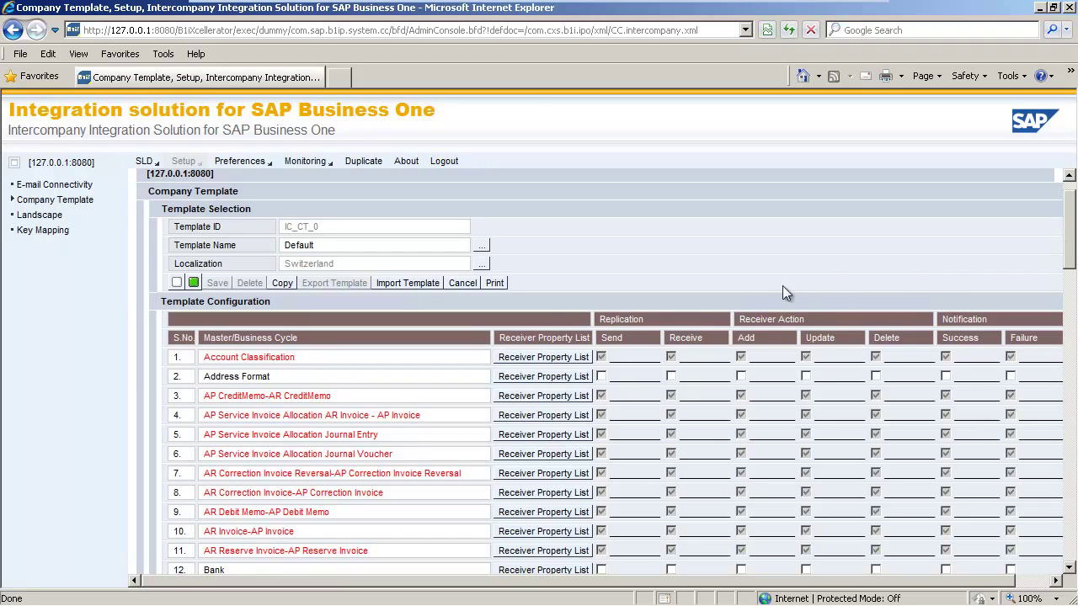
left_click(286, 284)
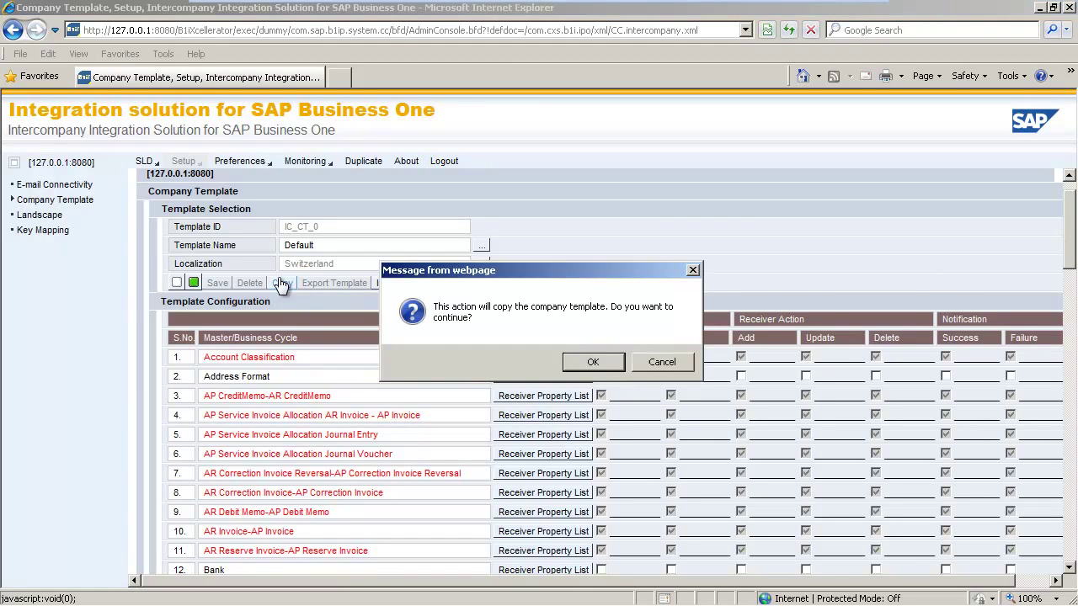
left_click(589, 362)
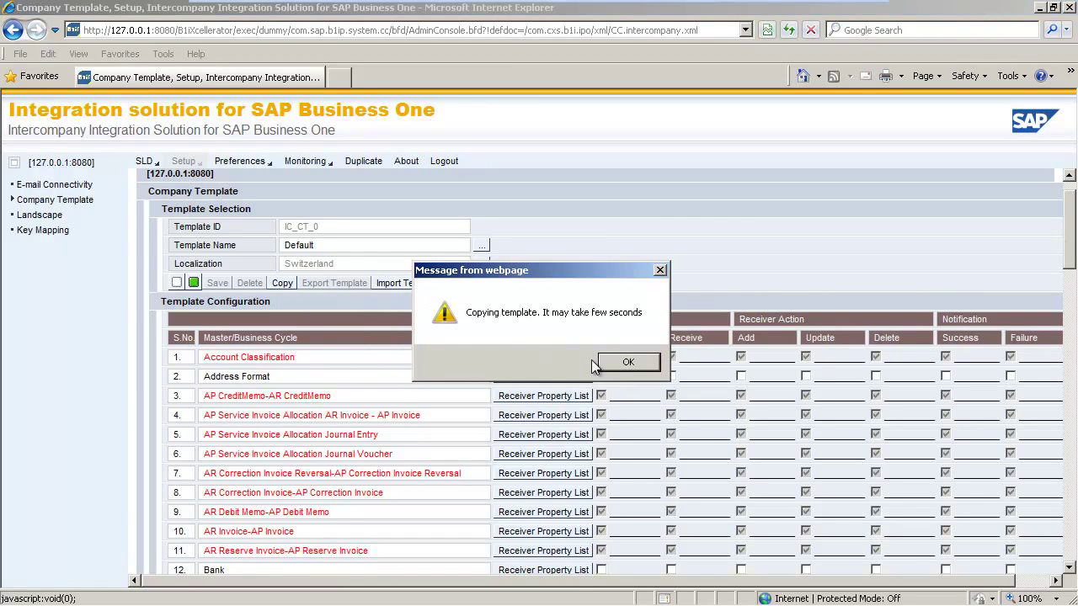
left_click(650, 368)
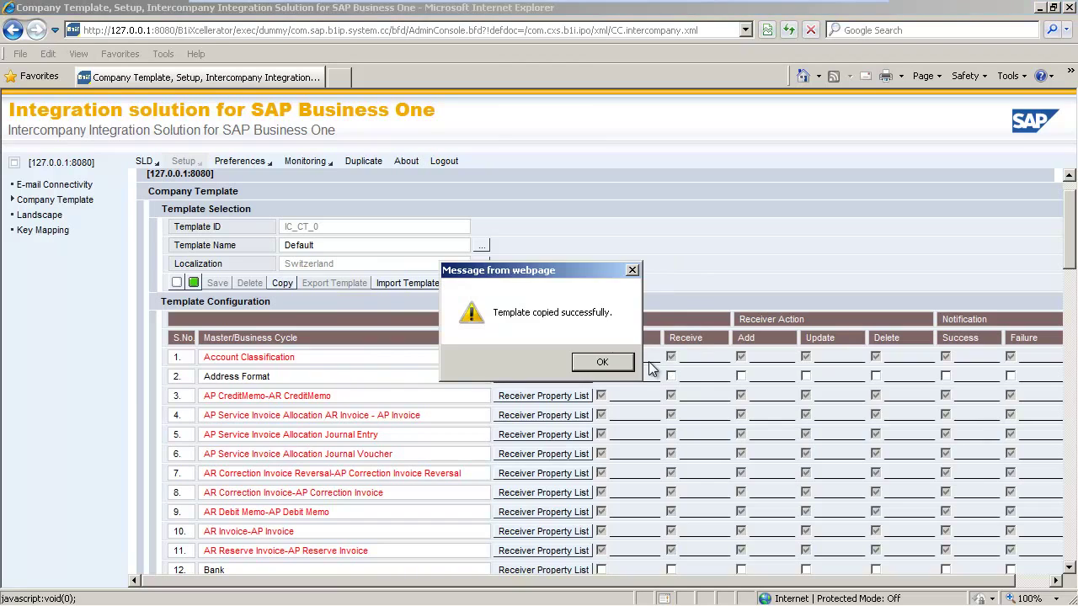
left_click(615, 364)
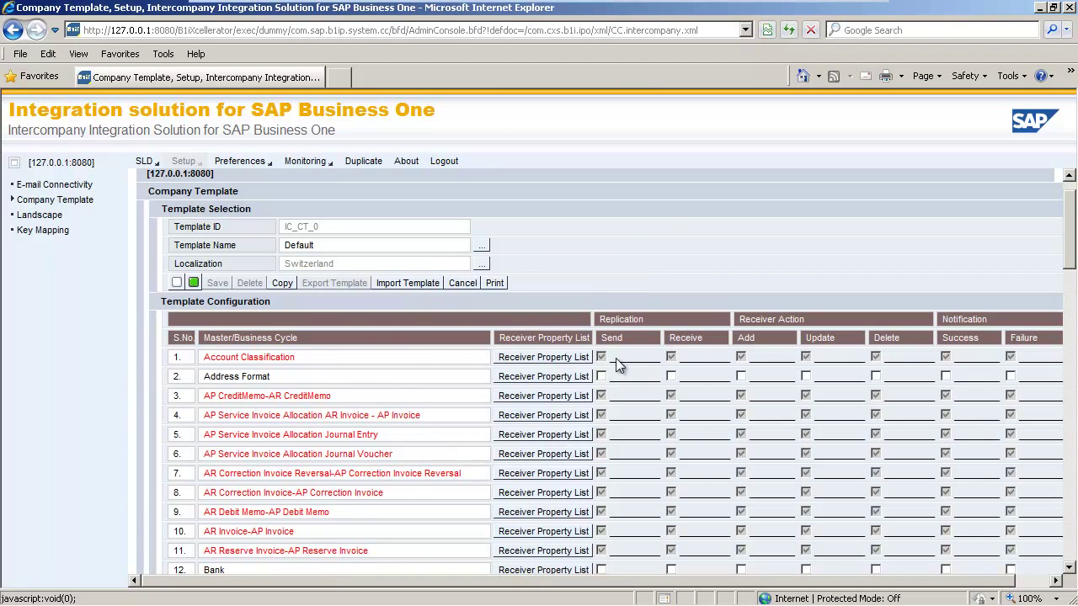
left_click(617, 364)
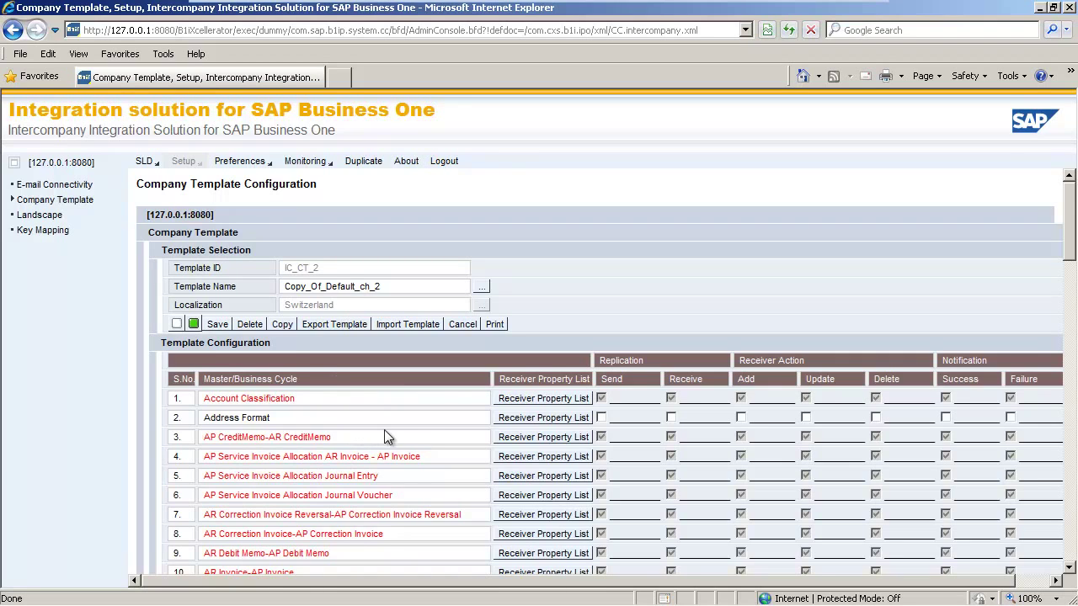
Step: Enable replication of the Priority and ShippingType properties in the Business Partner object's receiver property list
scroll(387, 431, "down", 3)
scroll(388, 432, "down", 1)
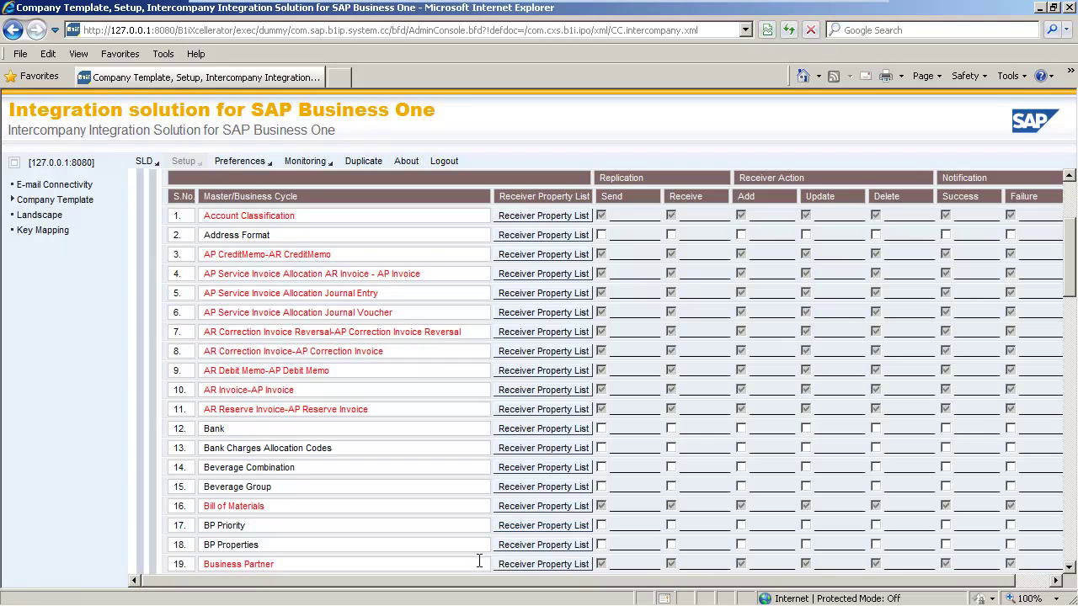
left_click(565, 568)
left_click(567, 564)
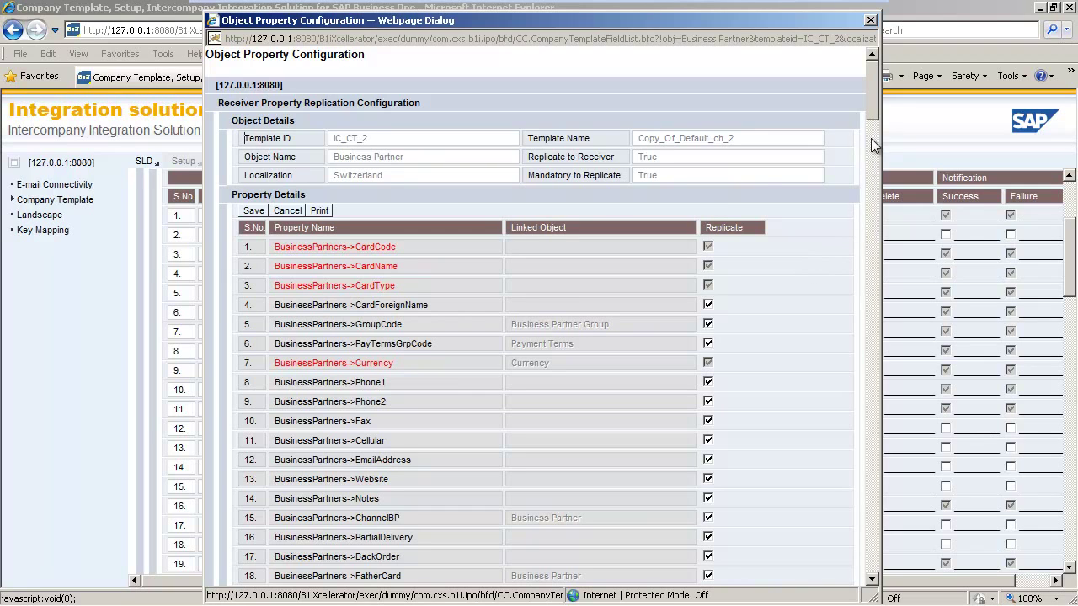
left_click_drag(872, 100, 883, 190)
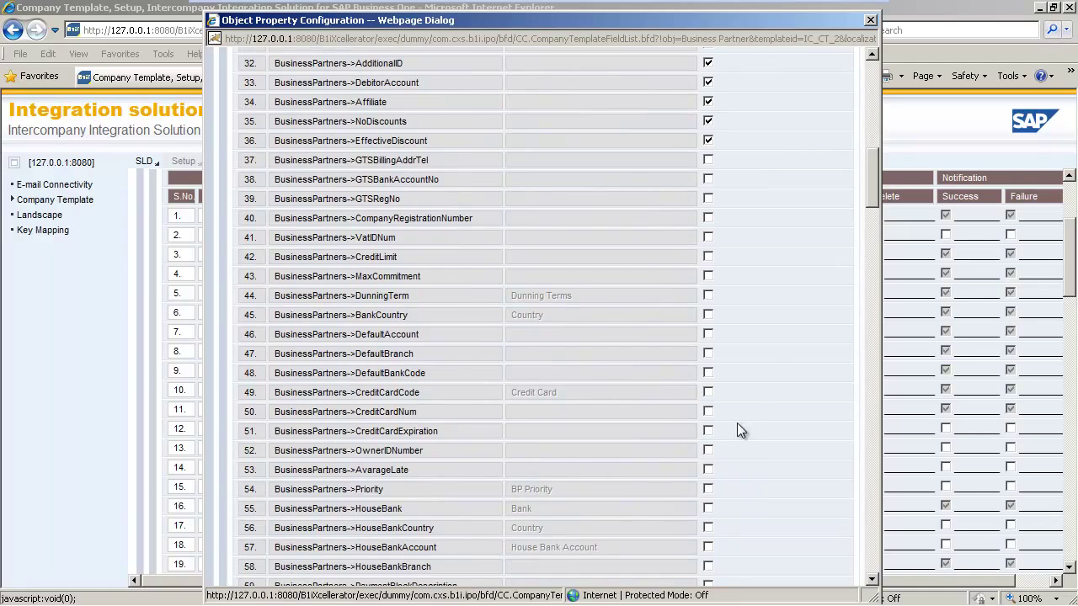
left_click(708, 490)
left_click_drag(872, 182, 860, 374)
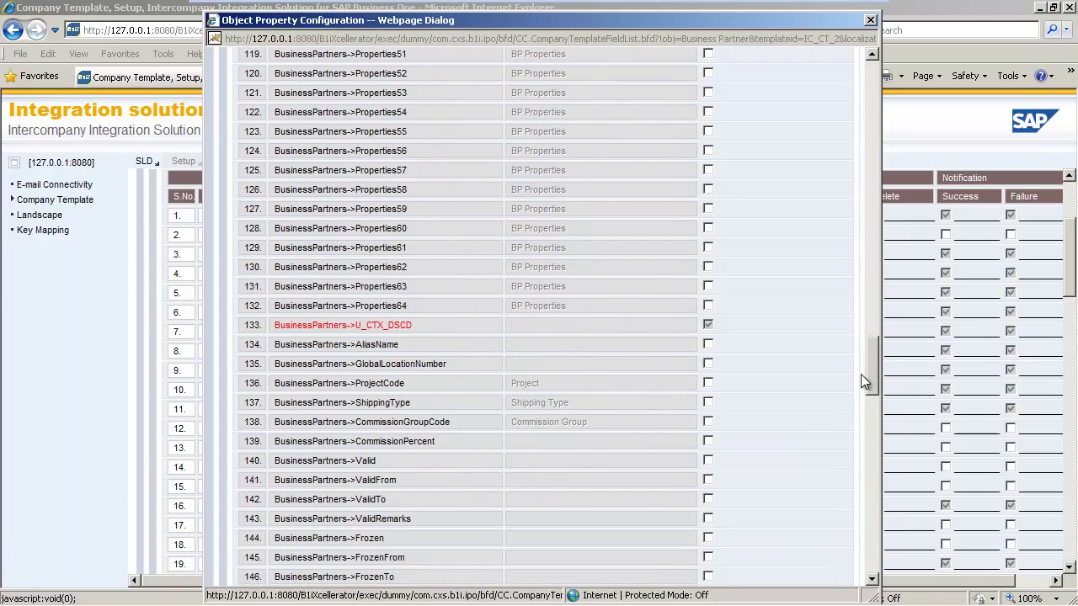
left_click(709, 405)
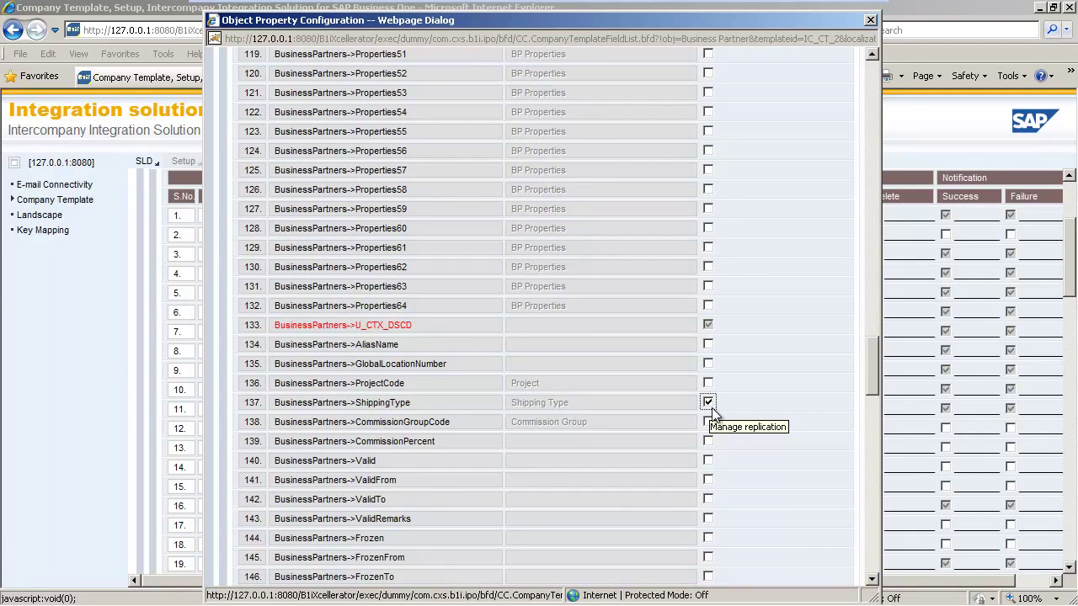
Step: Save the replication definition of the Business Partner properties and their linked objects
left_click_drag(874, 362, 880, 83)
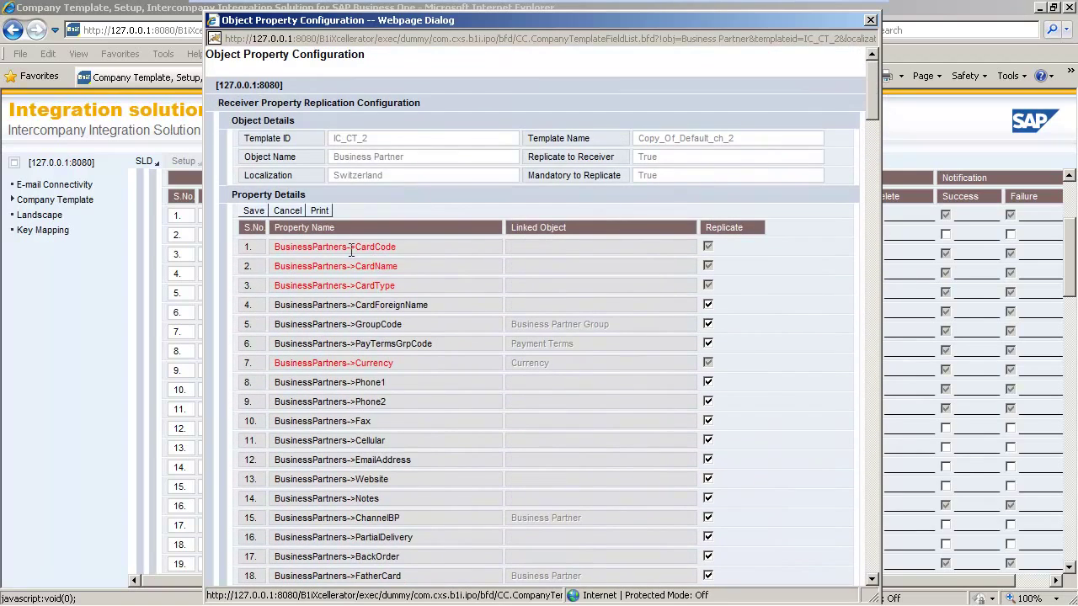
left_click(252, 212)
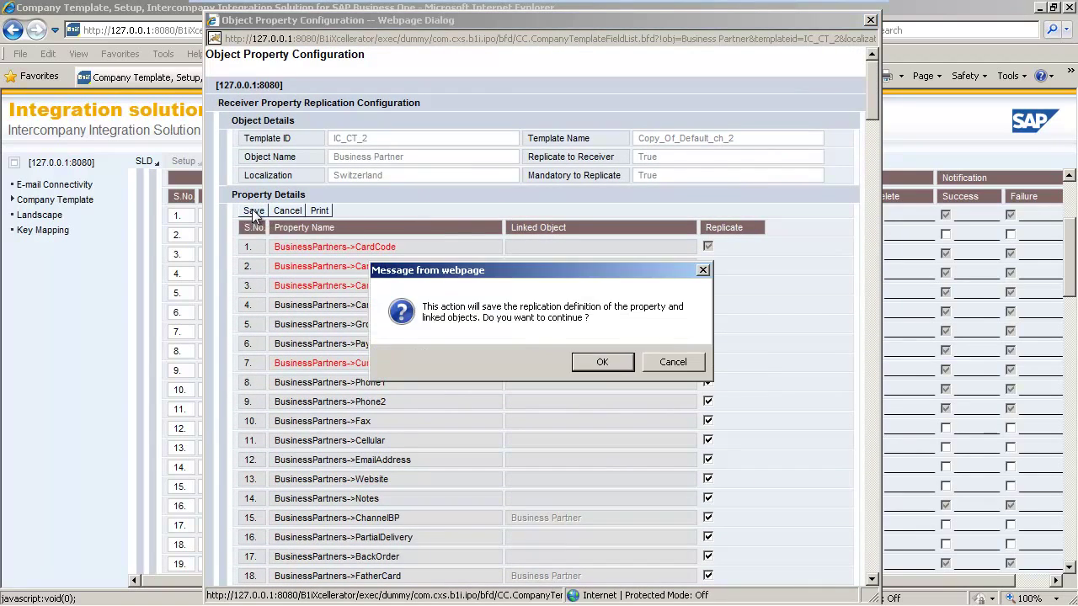
left_click(606, 364)
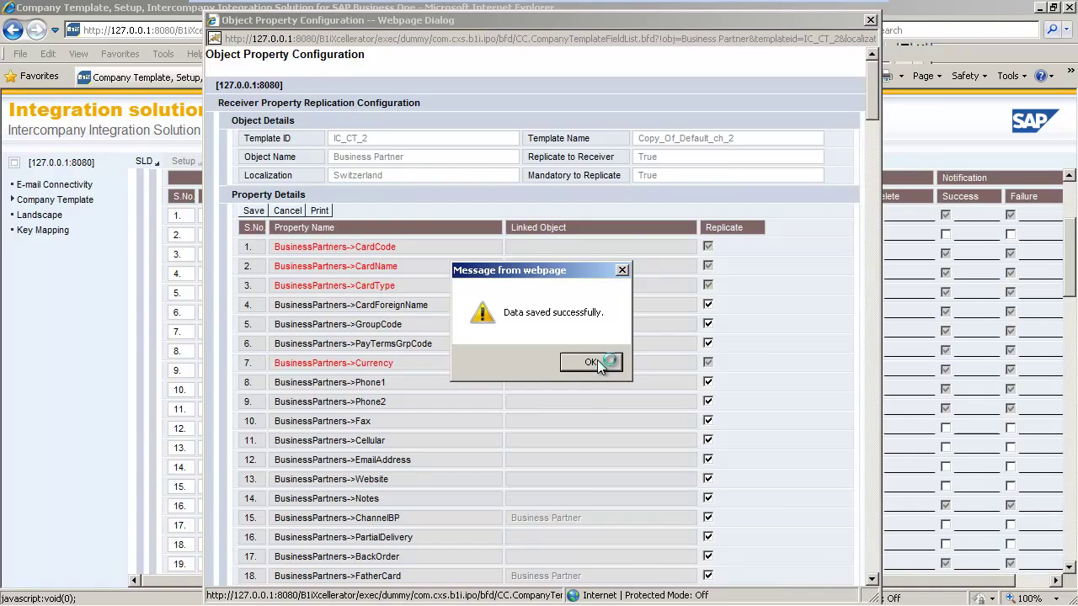
left_click(597, 361)
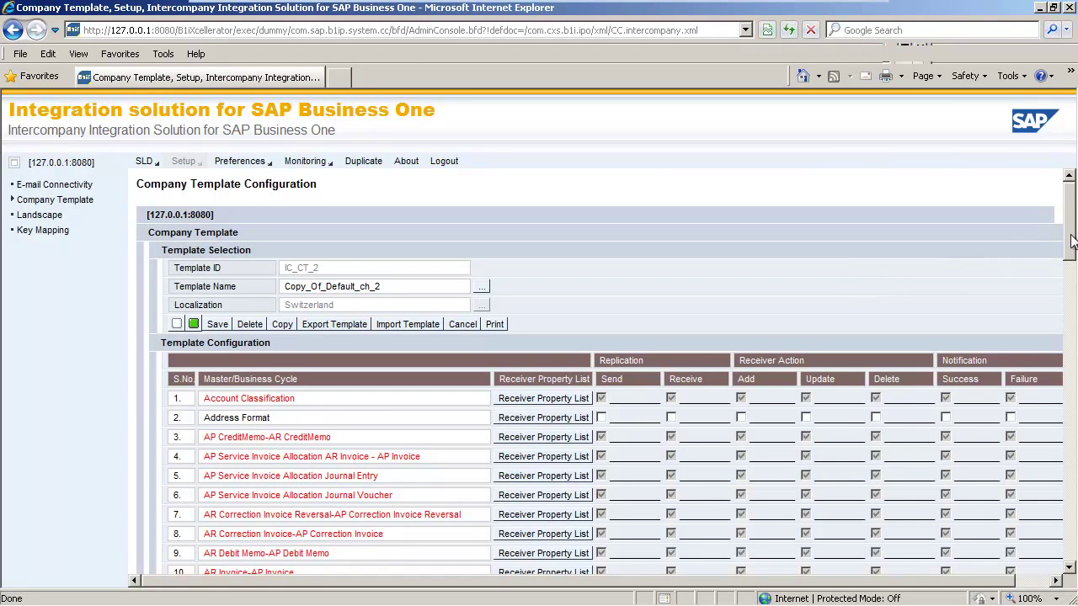
Step: Rename the copied company template as Template A, save it, and close the configuration result
left_click_drag(1074, 234, 1075, 289)
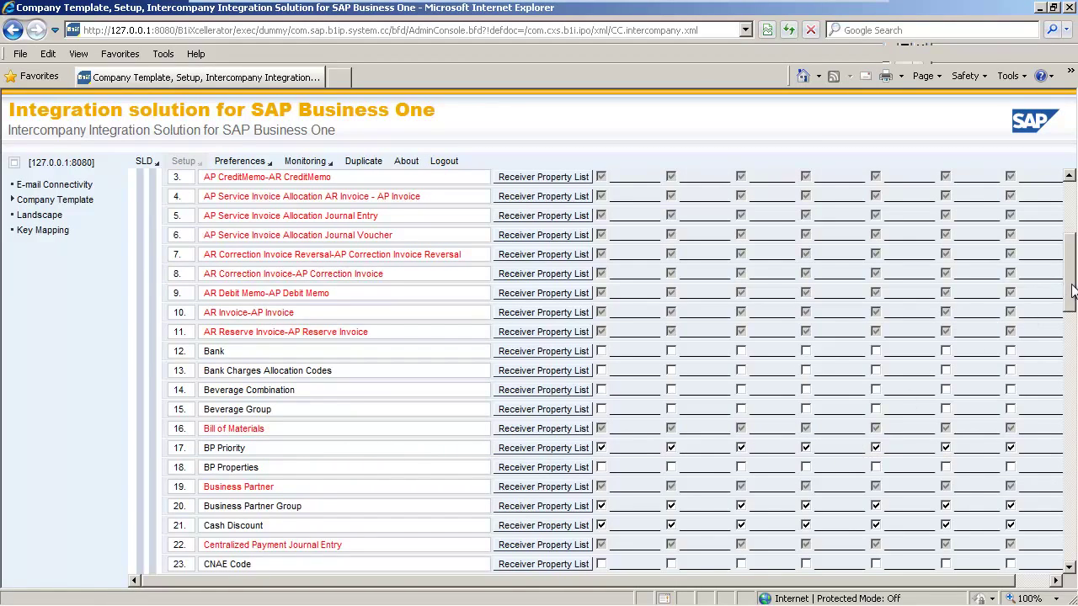
left_click_drag(1068, 291, 1051, 528)
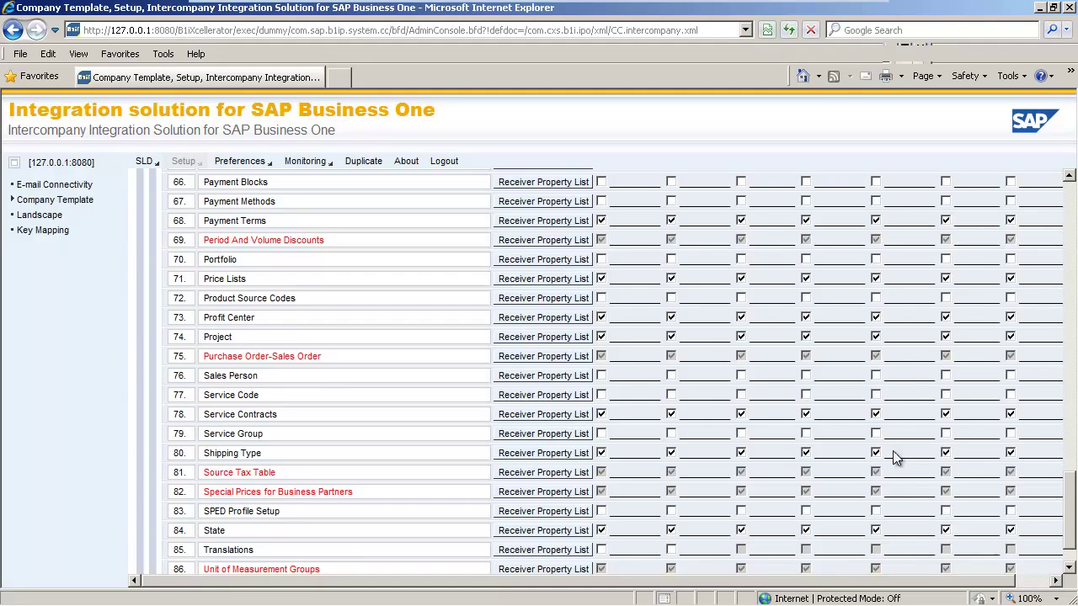
left_click_drag(1072, 508, 1071, 201)
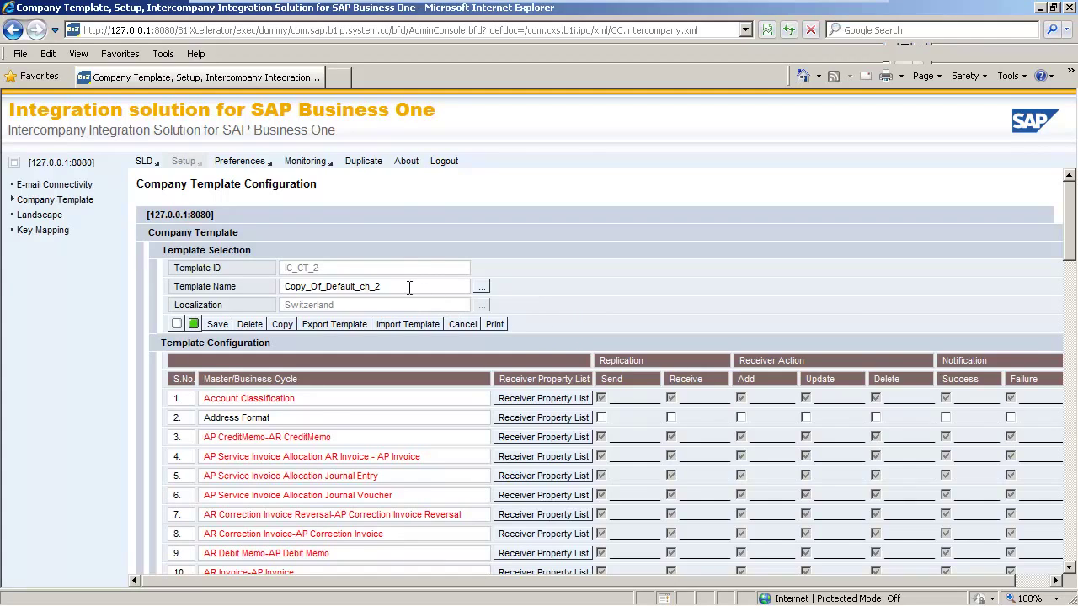
left_click_drag(409, 287, 250, 287)
type("Te")
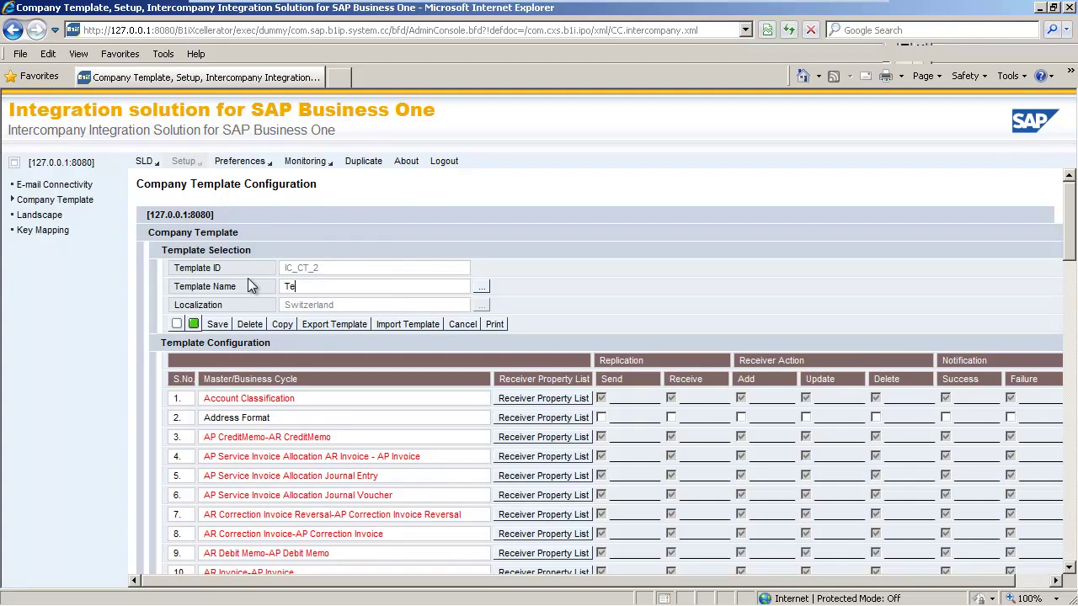
type("mplate A")
left_click(217, 325)
left_click(596, 362)
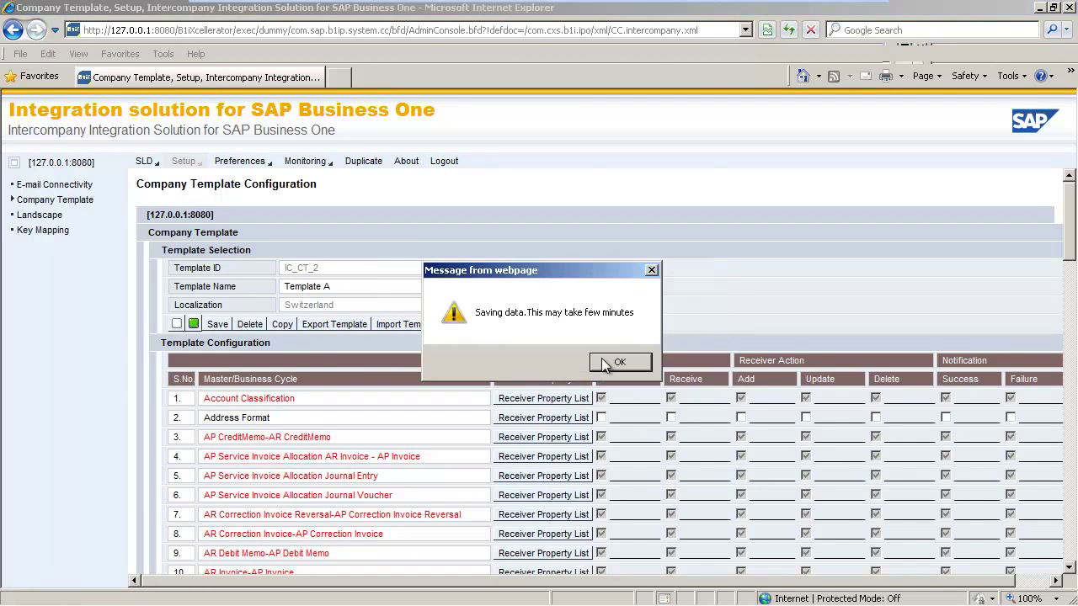
left_click(603, 362)
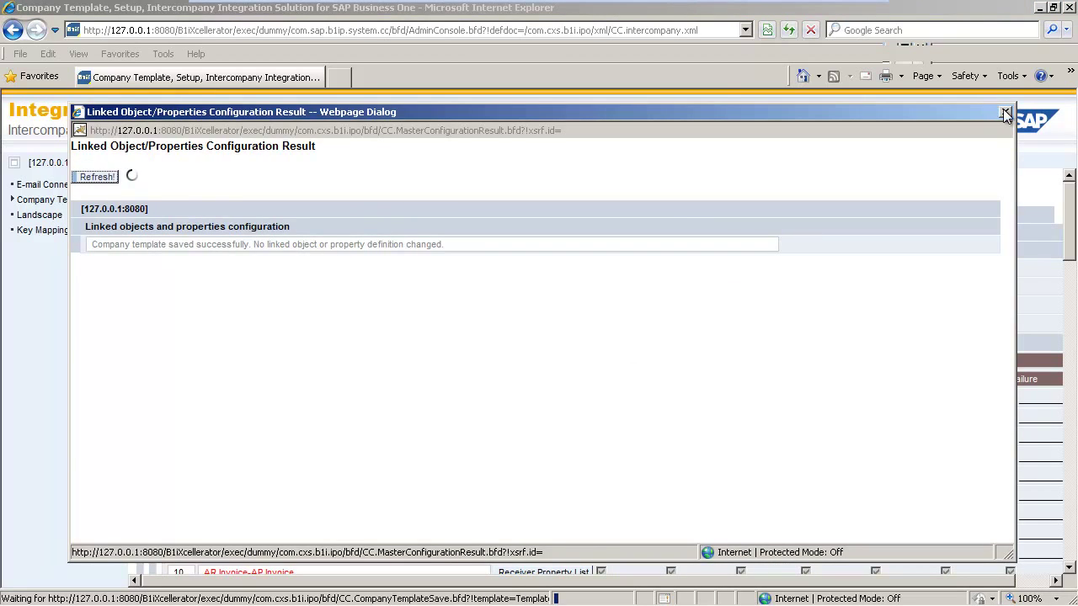
left_click(1005, 112)
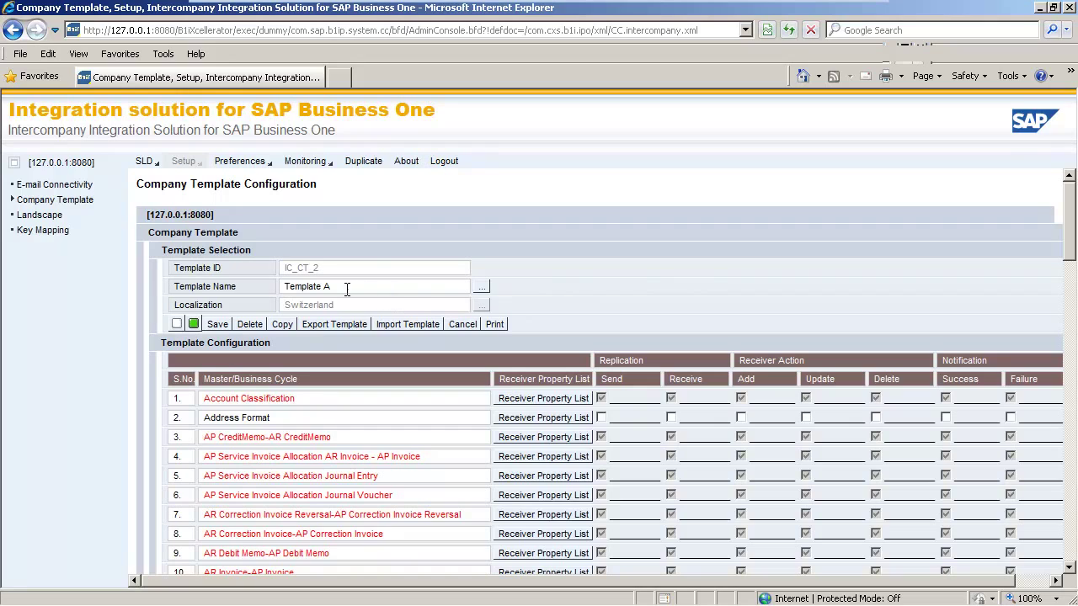
Step: Copy the Template A company template and confirm the copying
left_click(284, 327)
left_click(590, 362)
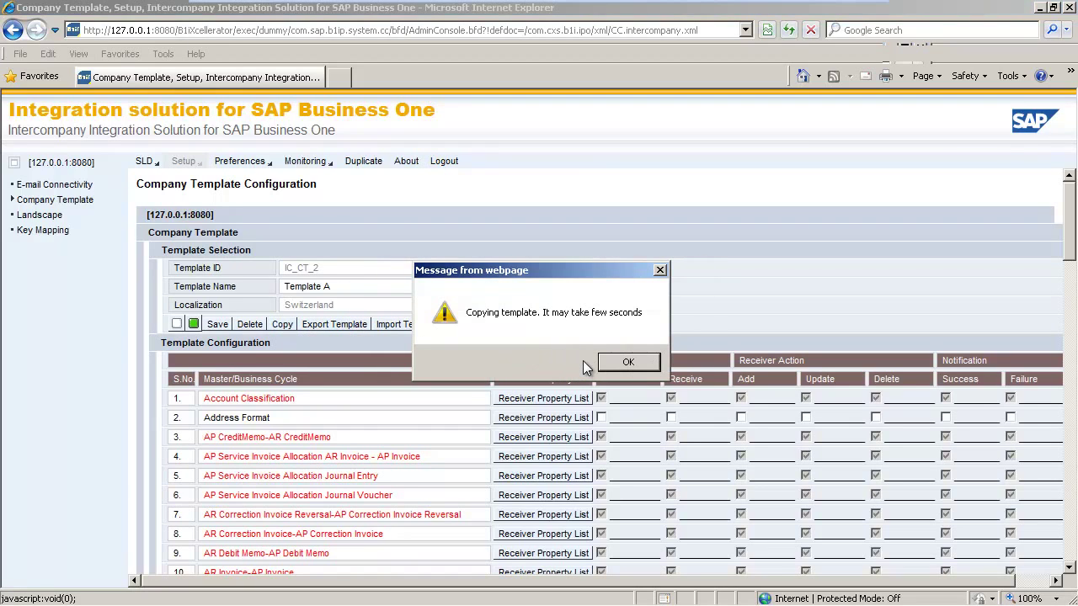
left_click(610, 358)
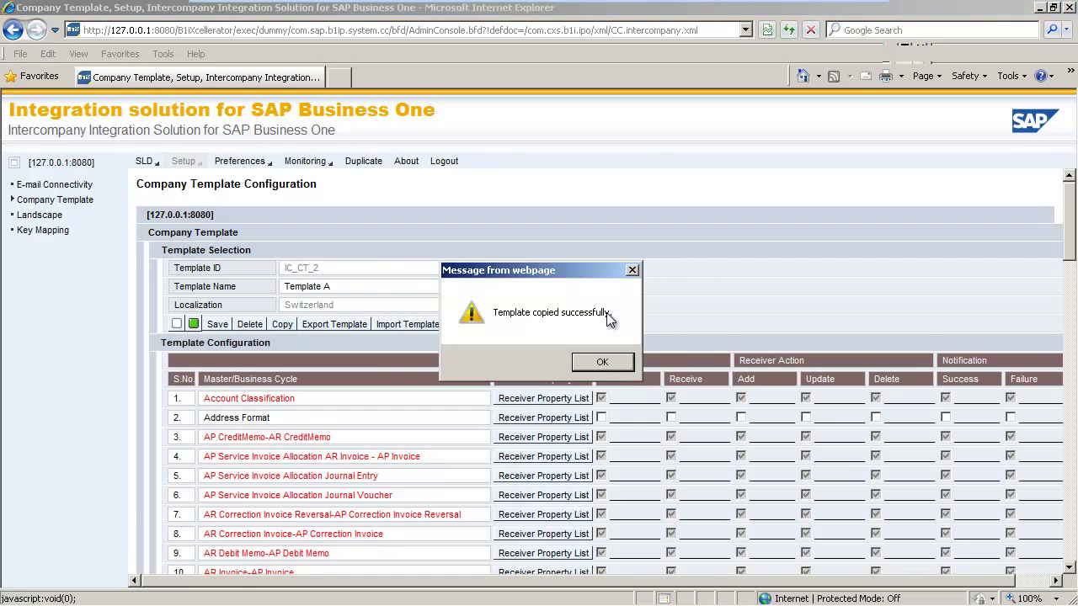
left_click(604, 362)
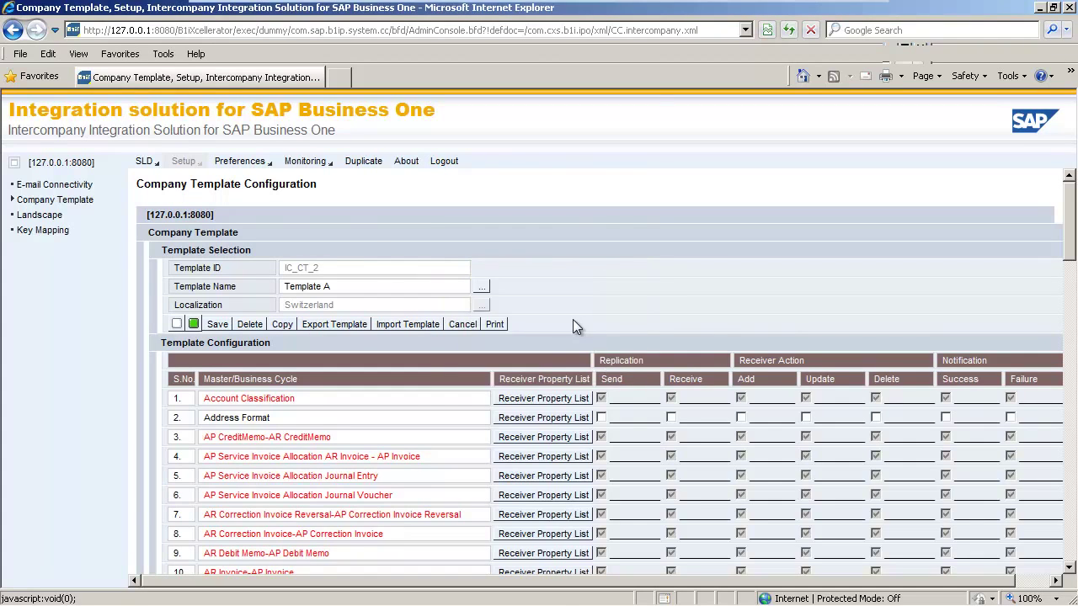
left_click(604, 362)
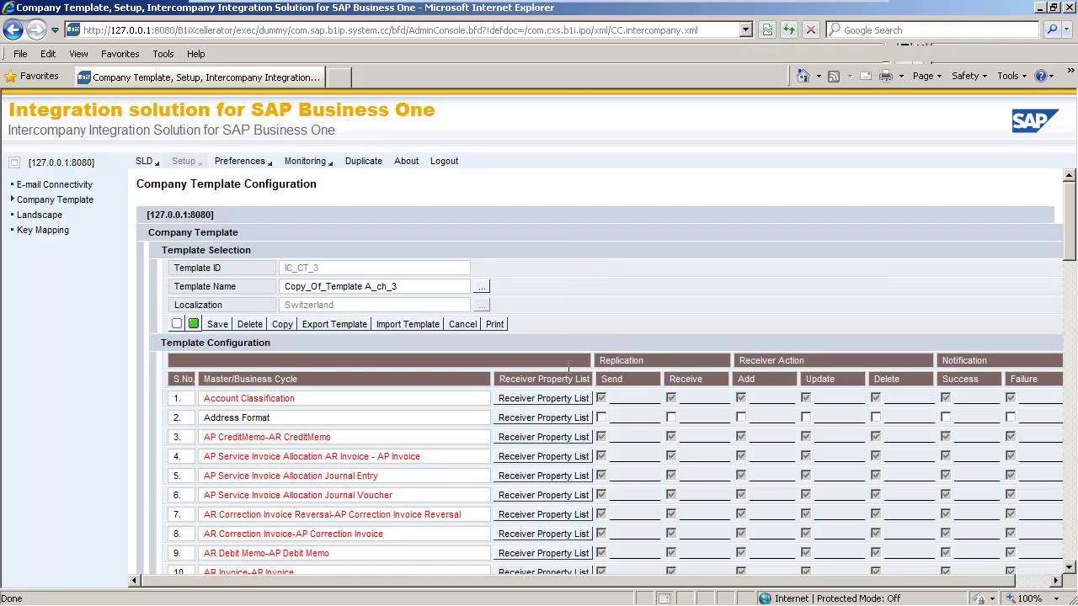
Step: Disable Send replication for the BP Priority object in the copied template
scroll(570, 375, "down", 6)
scroll(569, 383, "down", 2)
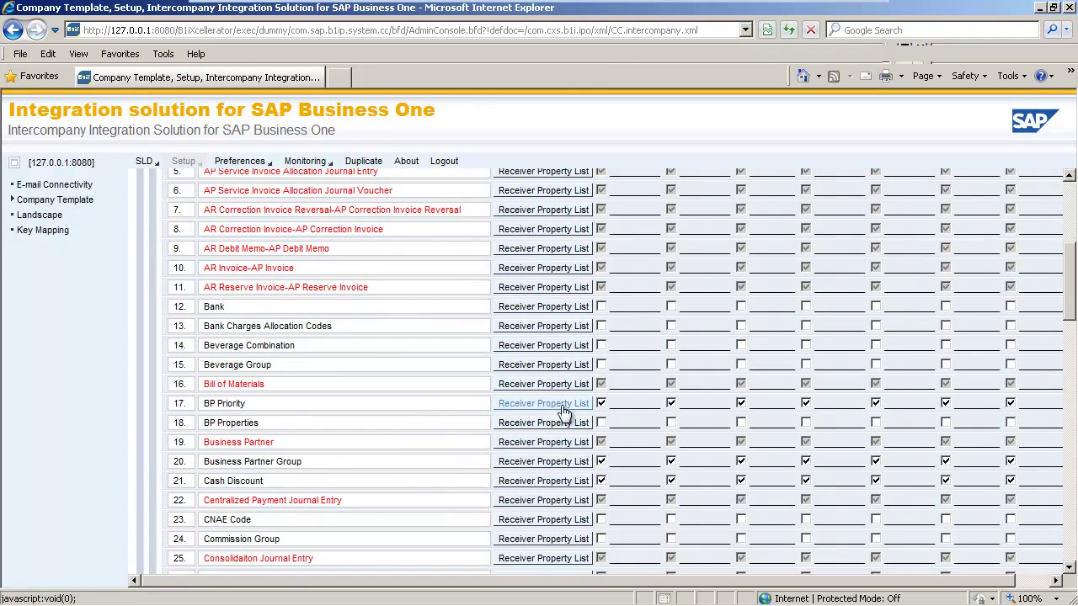
left_click(602, 404)
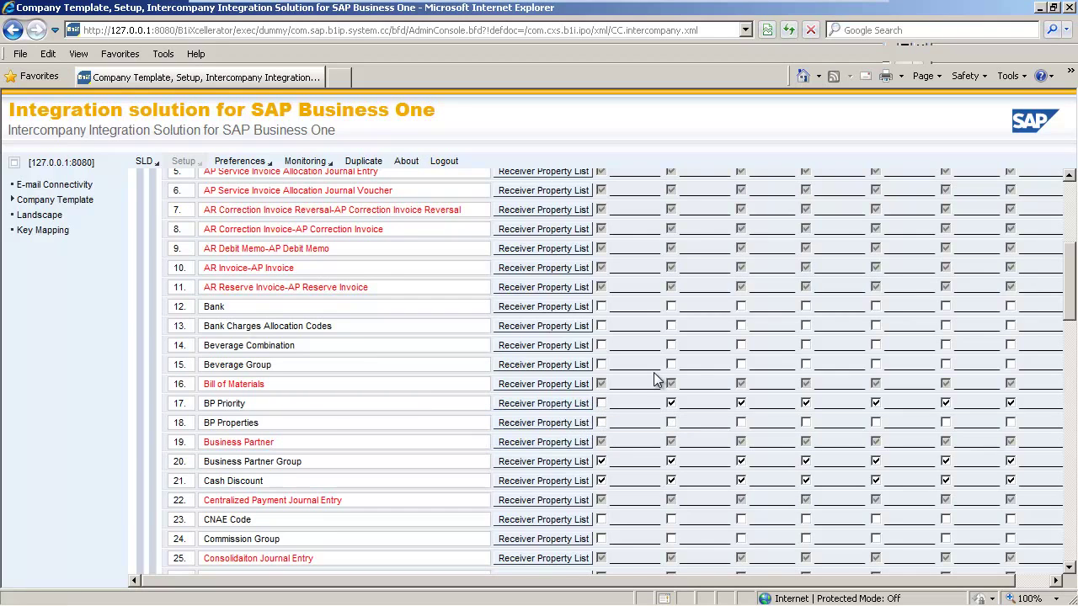
Step: Rename the copied company template as Template B and save it, confirming the save
scroll(657, 379, "up", 5)
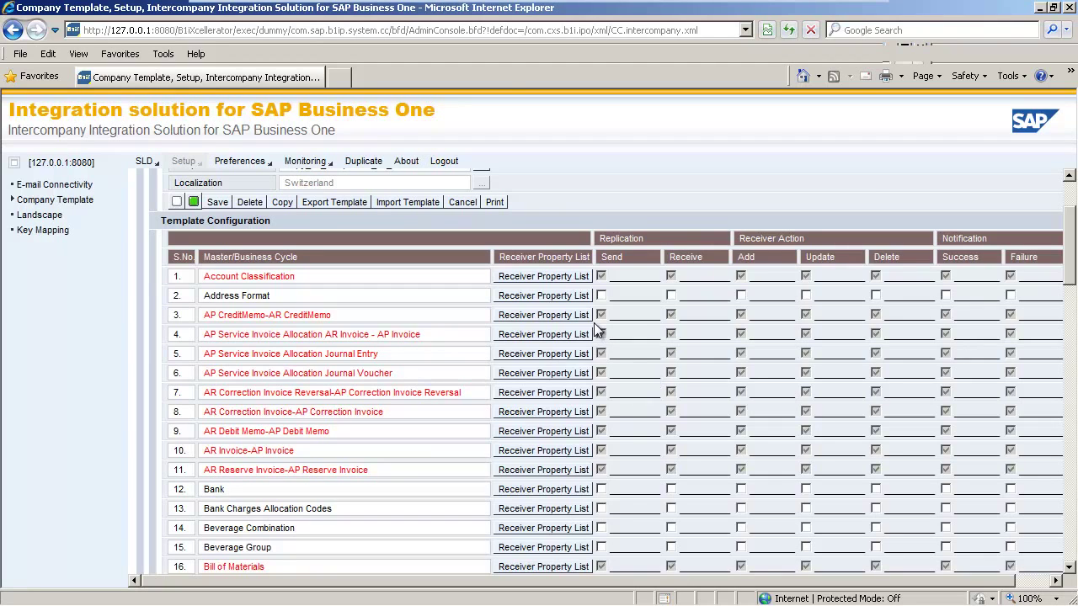
scroll(594, 323, "up", 3)
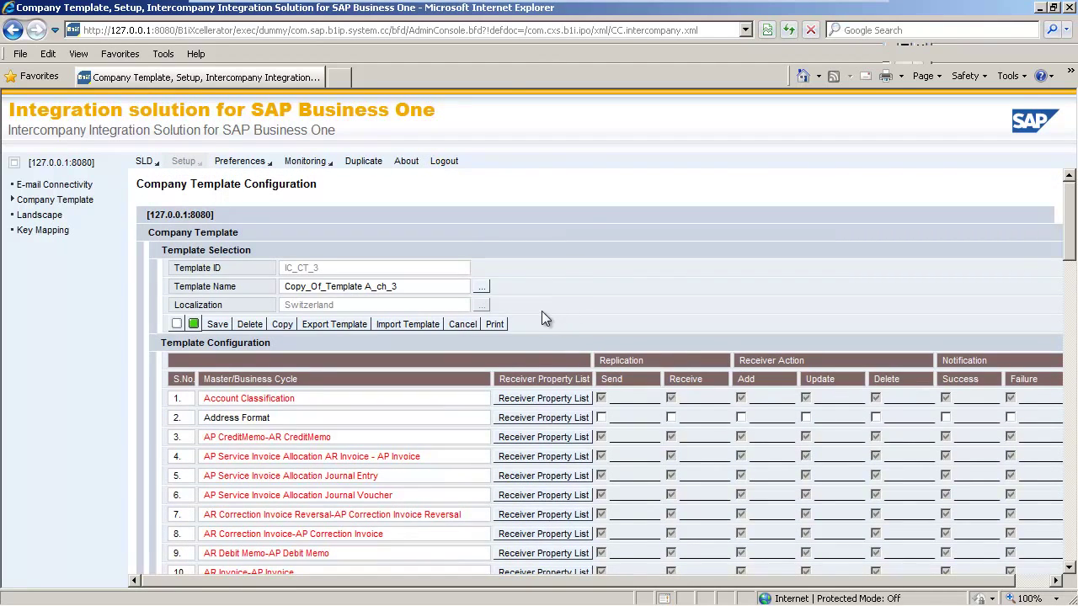
triple_click(424, 287)
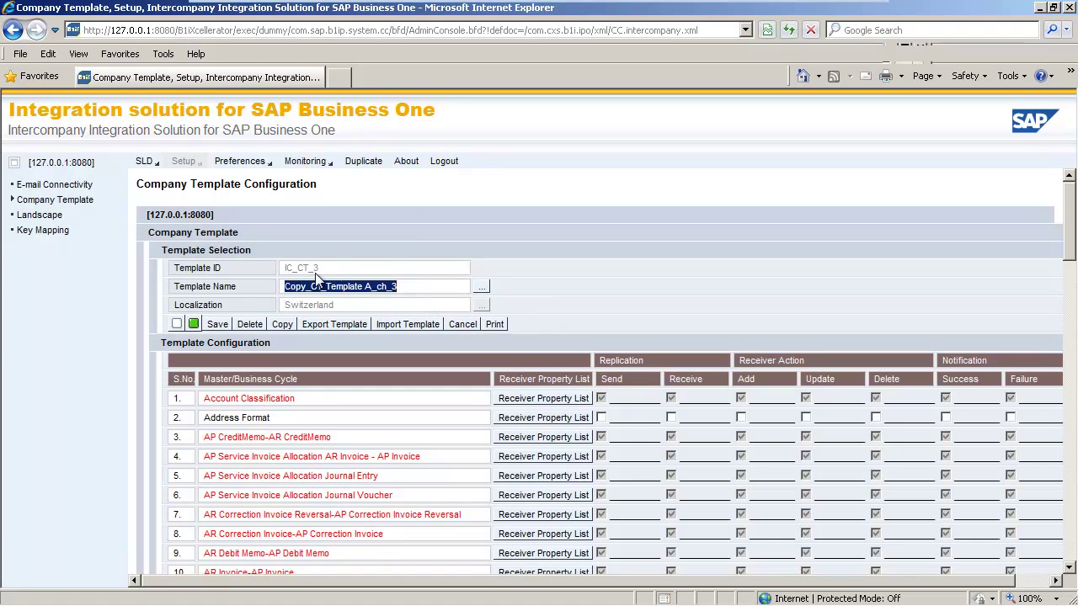
type("Template")
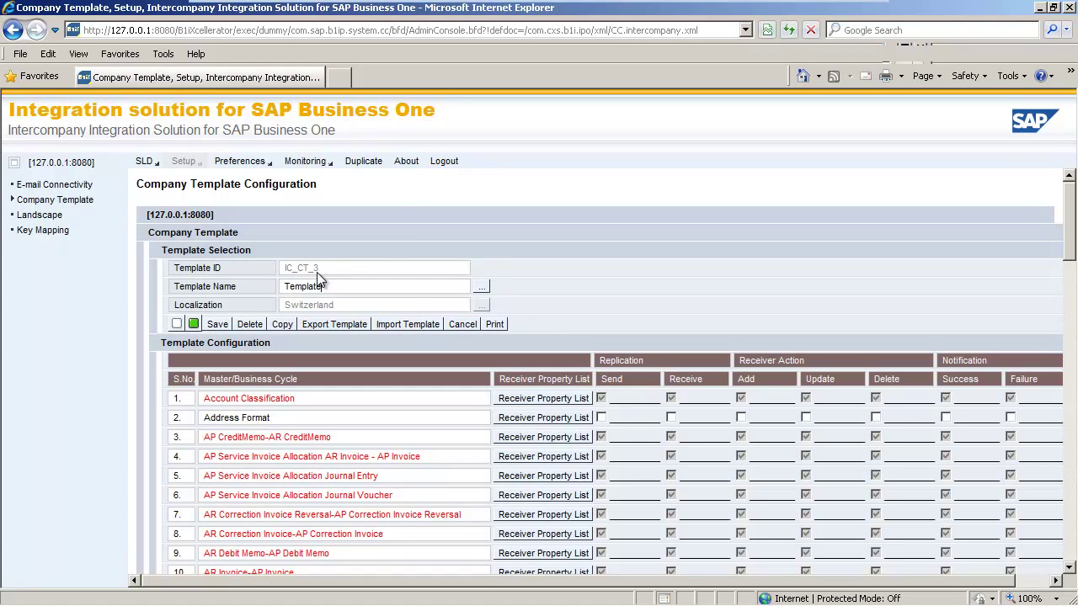
type(" B")
left_click(217, 325)
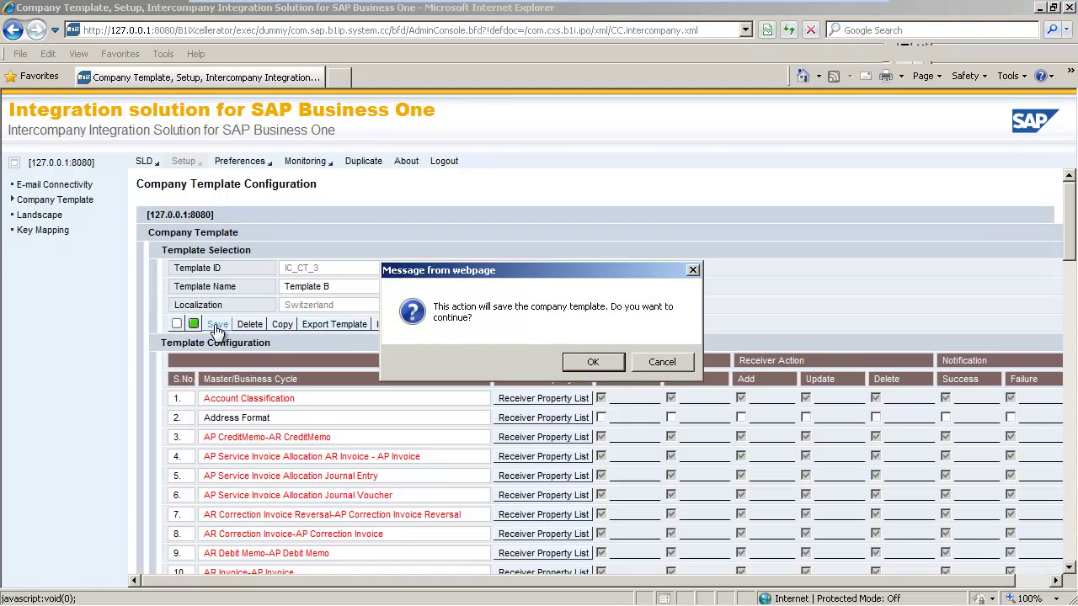
left_click(596, 363)
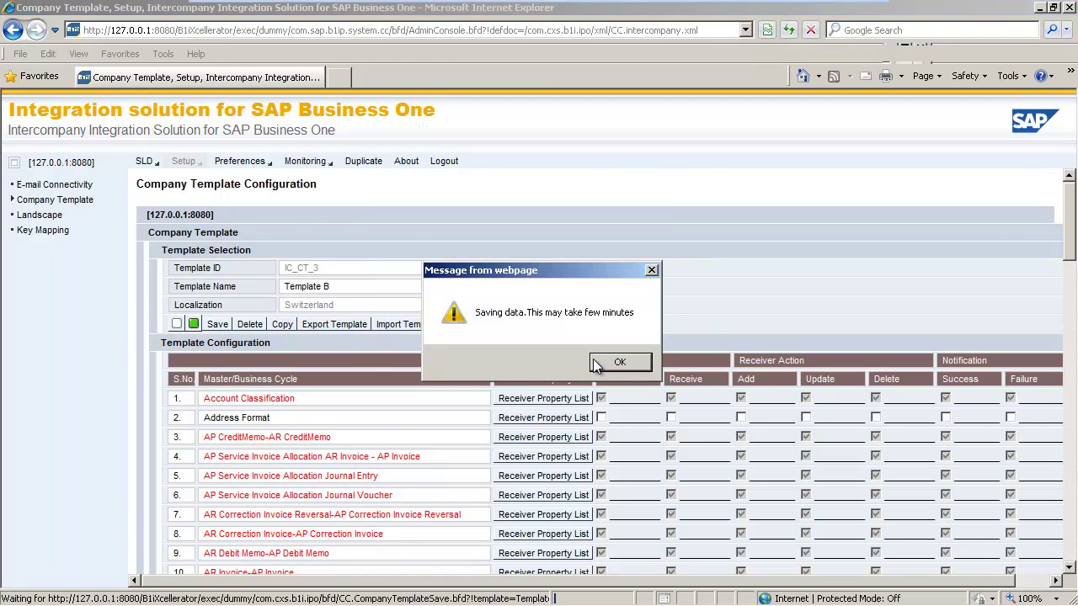
left_click(595, 362)
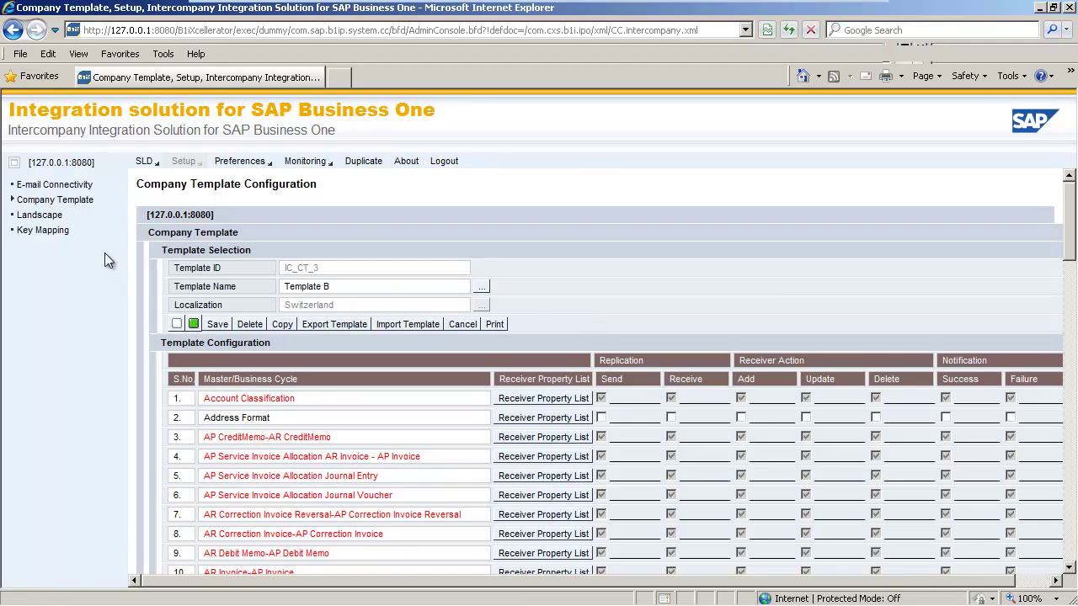
Step: In the intercompany landscape, assign Template A to the SBODemoCH_HeadOffice company and save its company details
left_click(54, 218)
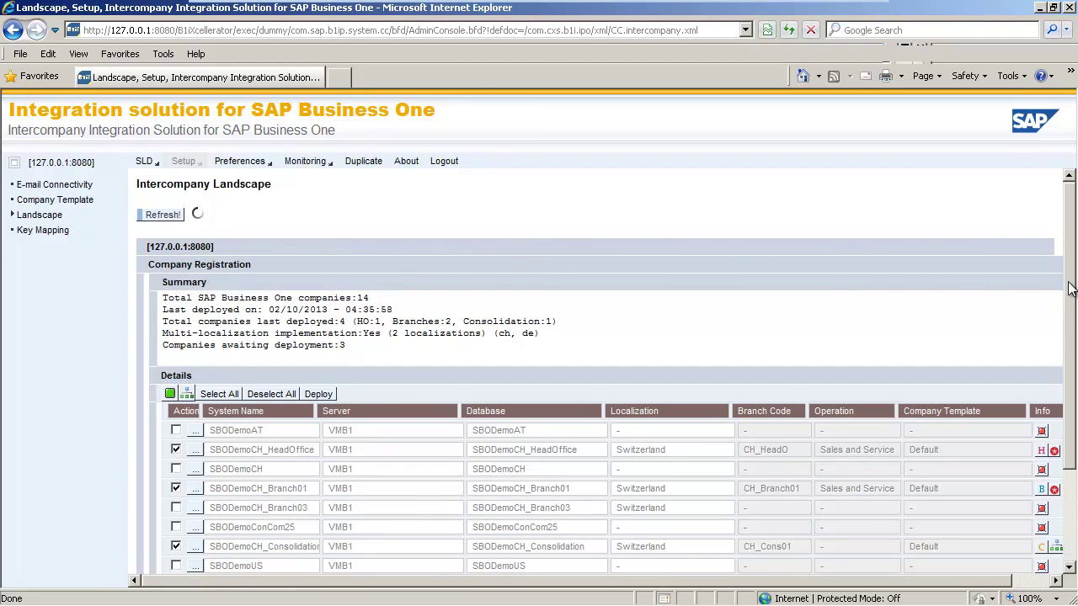
left_click_drag(1072, 290, 1073, 354)
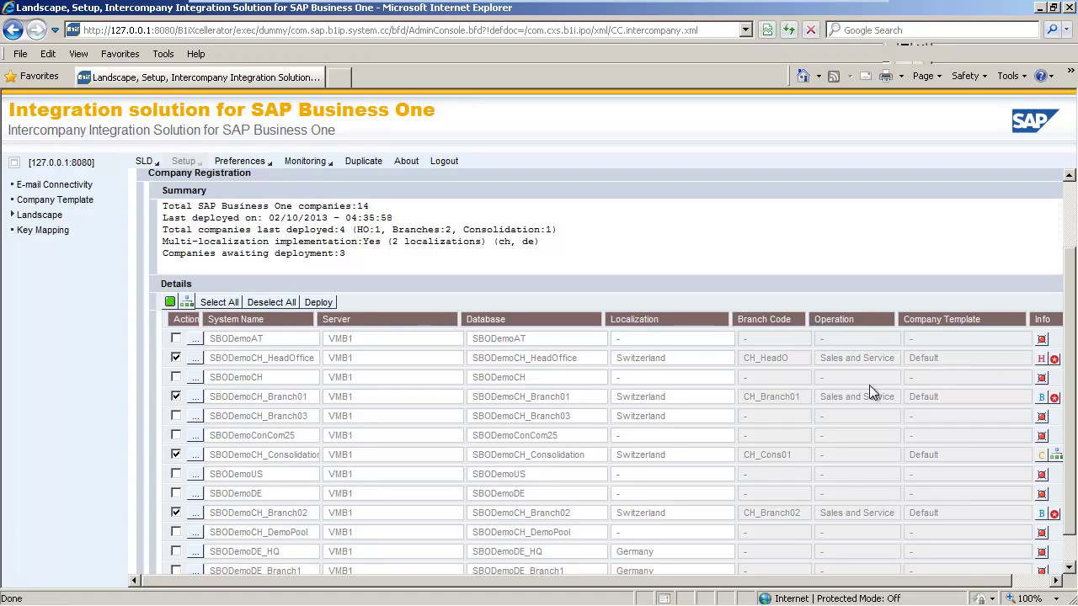
left_click(194, 358)
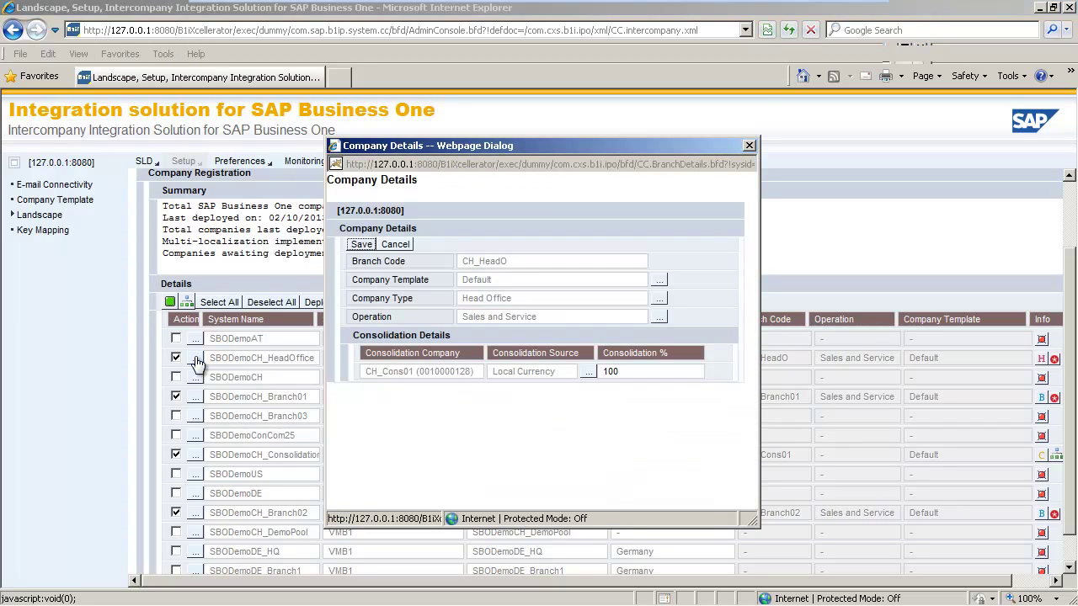
left_click(660, 281)
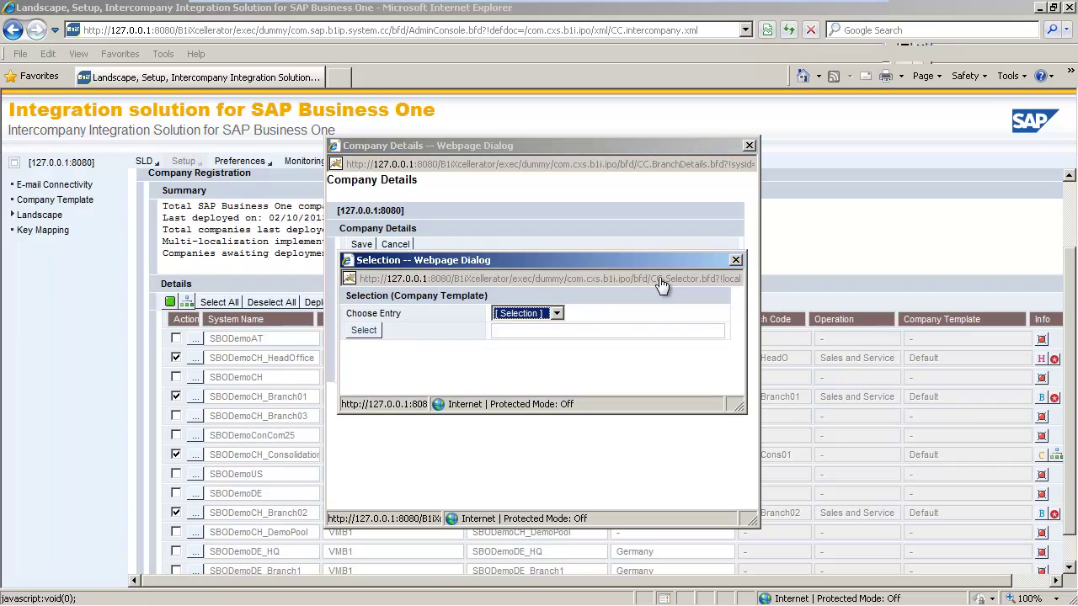
left_click(557, 314)
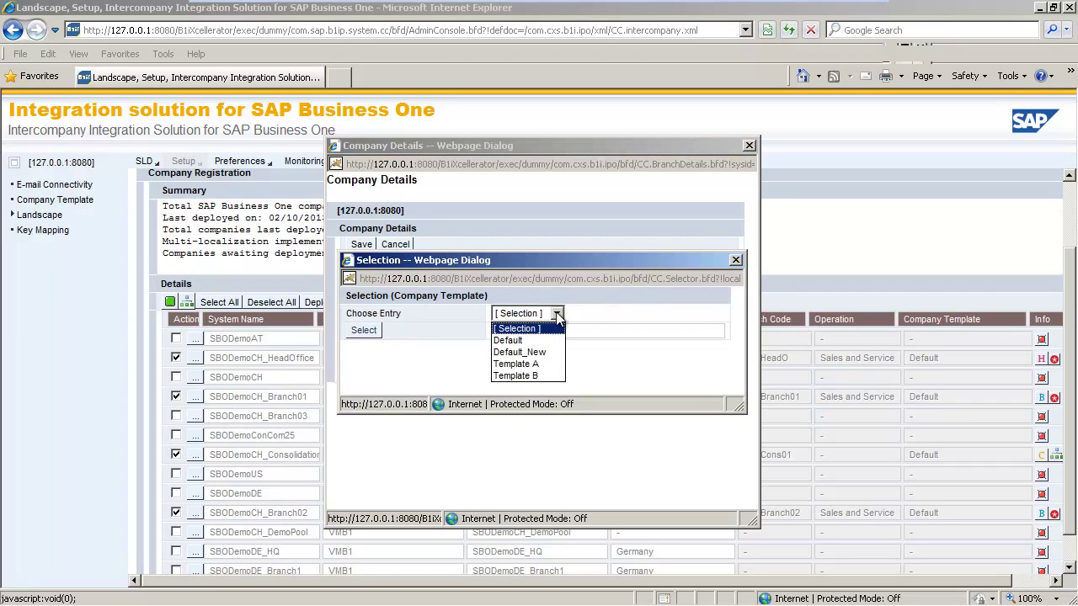
left_click(521, 364)
left_click(366, 331)
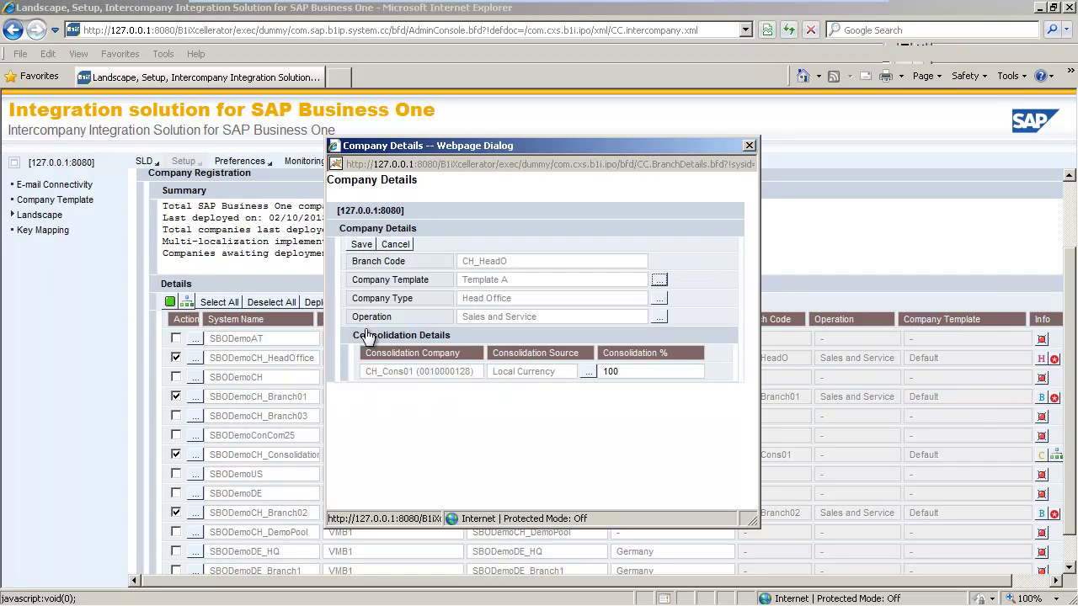
left_click(362, 246)
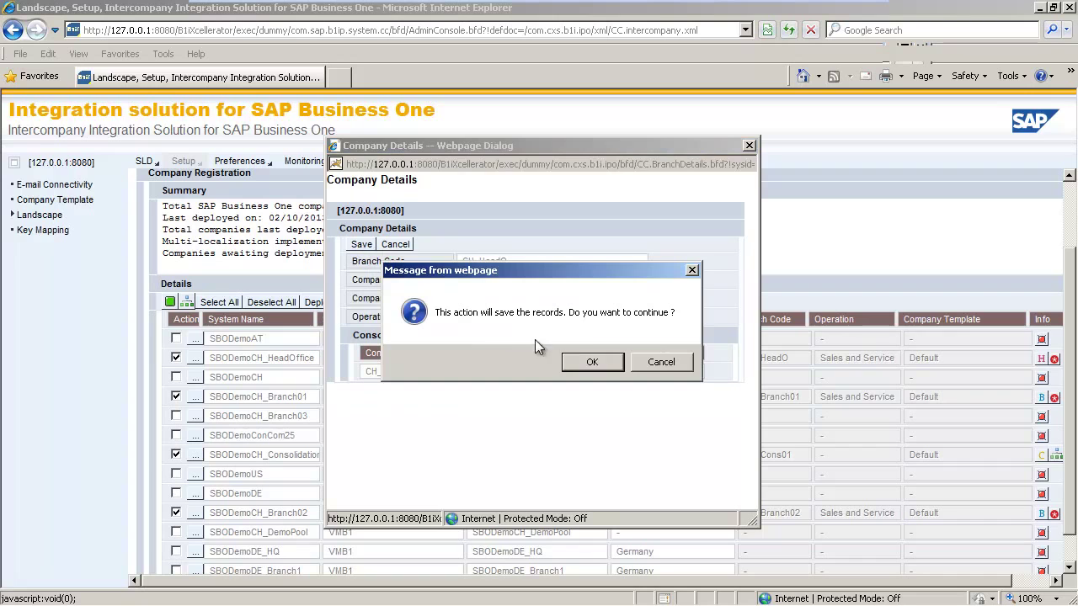
left_click(579, 361)
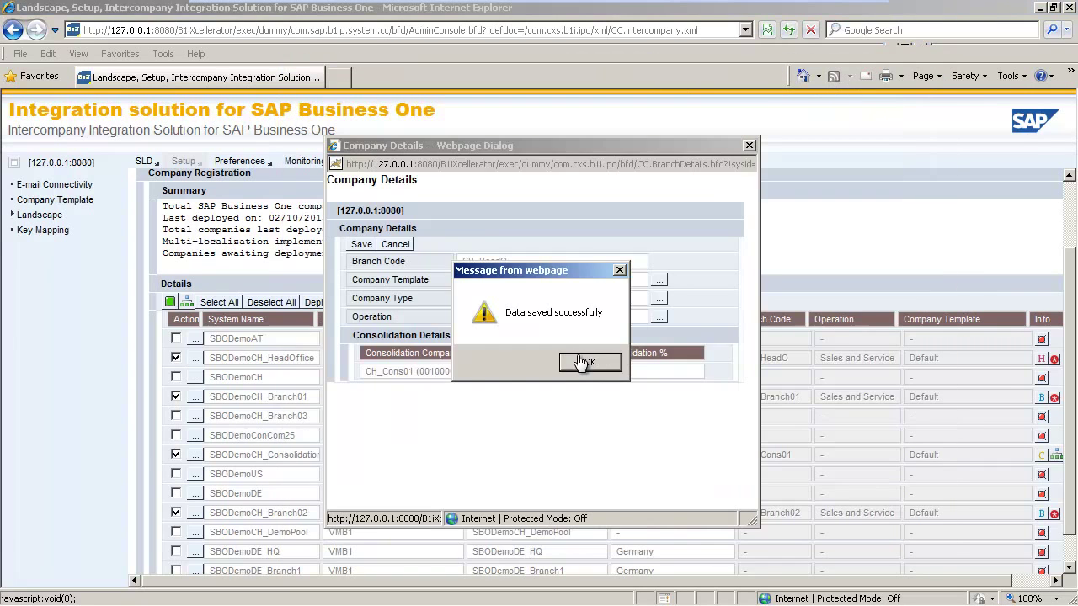
left_click(578, 362)
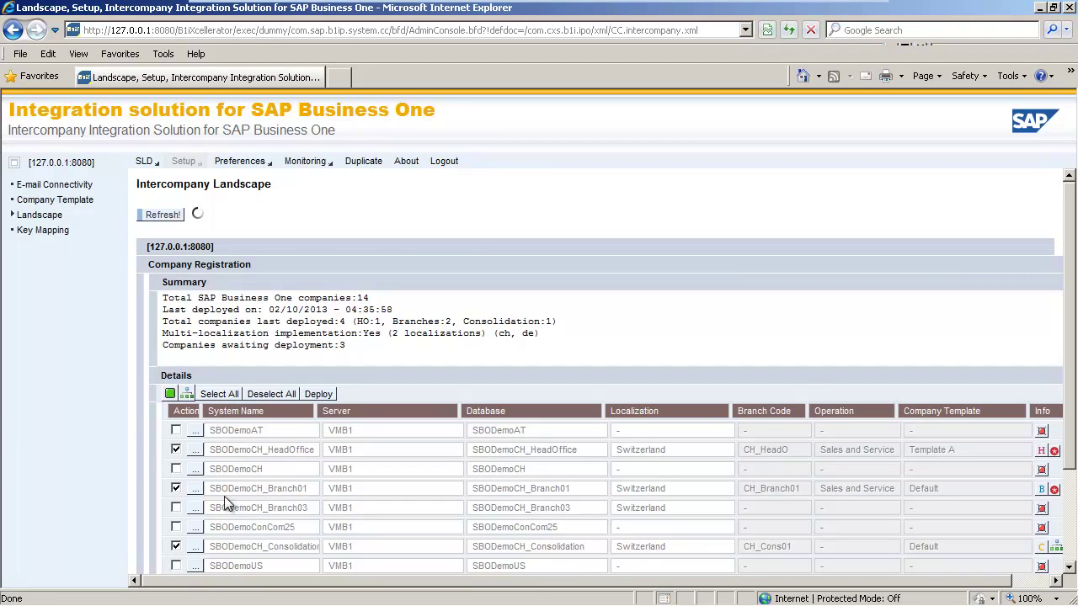
Step: Assign Template A as the company template of SBODemoCH_Branch01 and save its company details
left_click(194, 489)
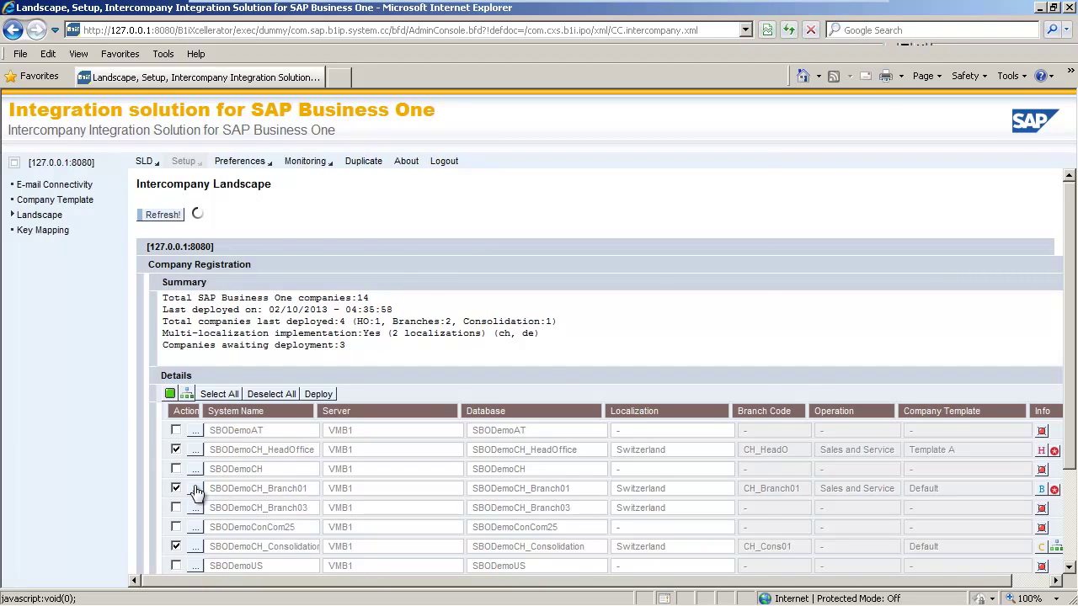
left_click(660, 280)
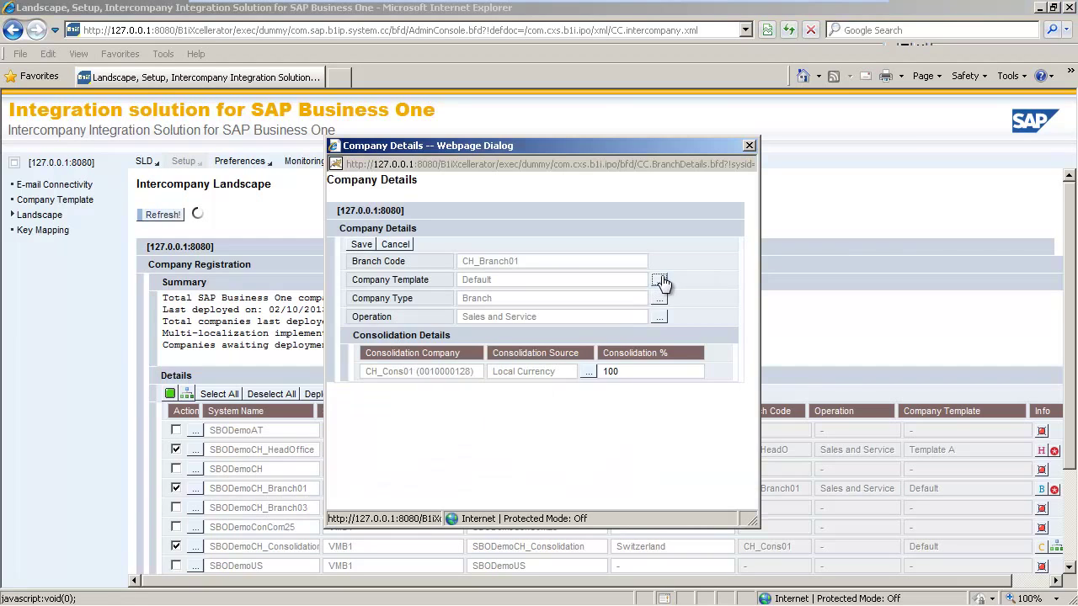
left_click(556, 314)
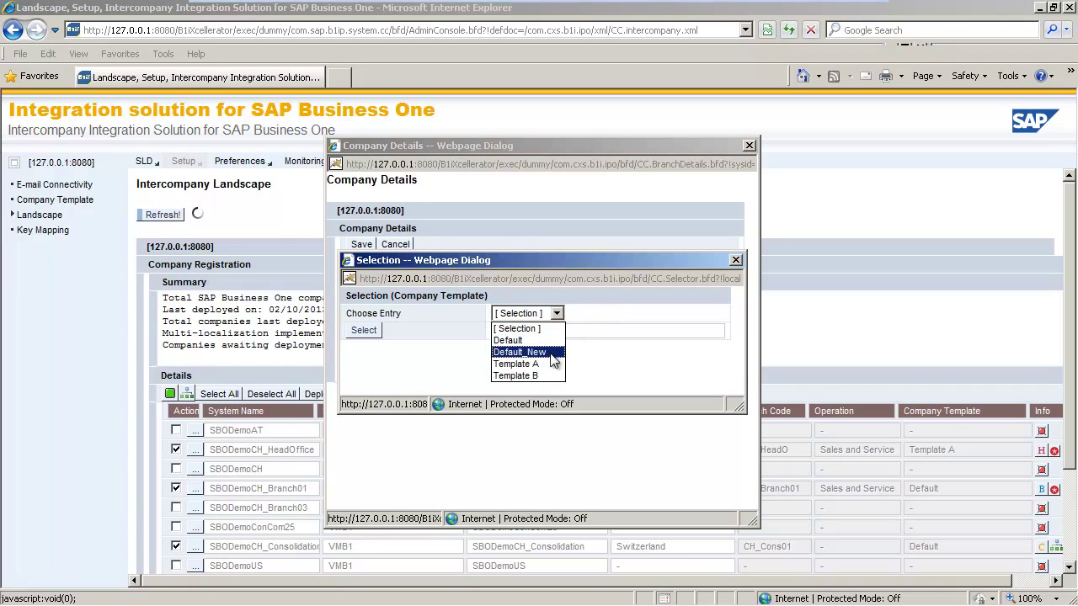
left_click(515, 363)
left_click(364, 330)
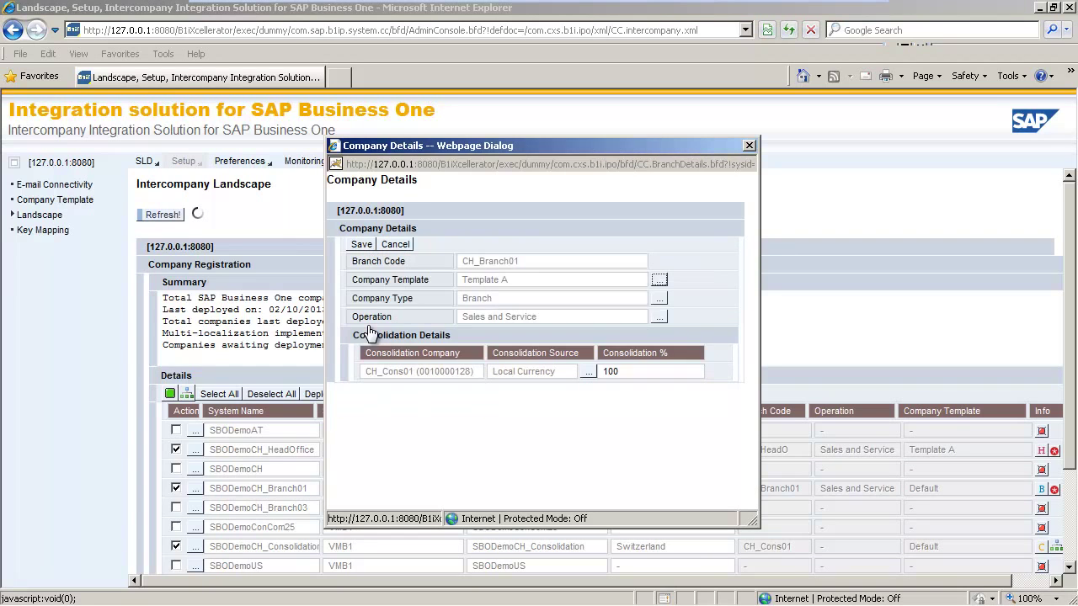
left_click(363, 246)
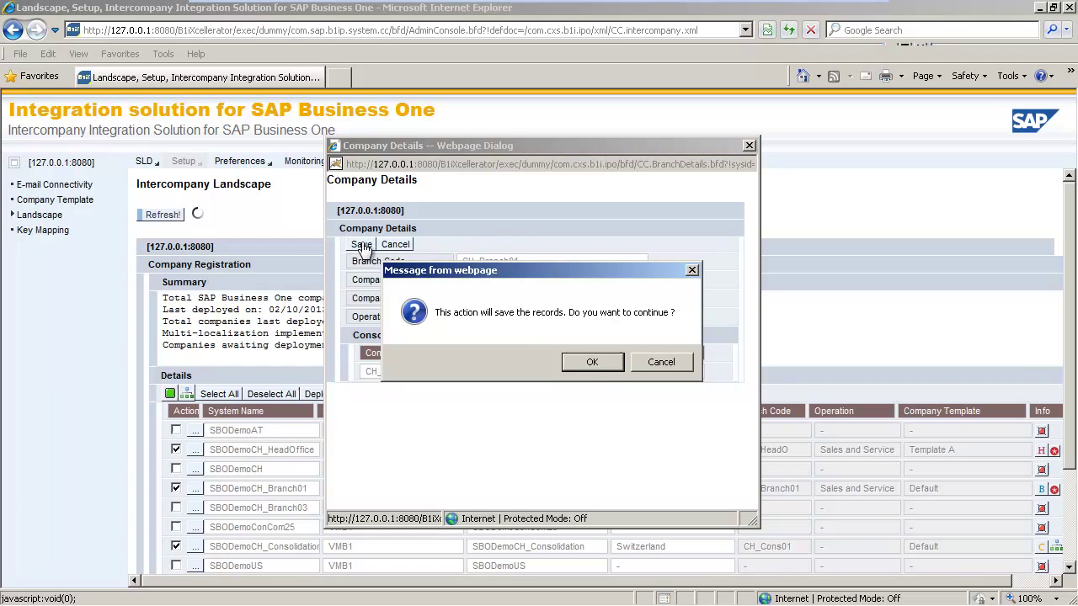
left_click(593, 363)
left_click(594, 362)
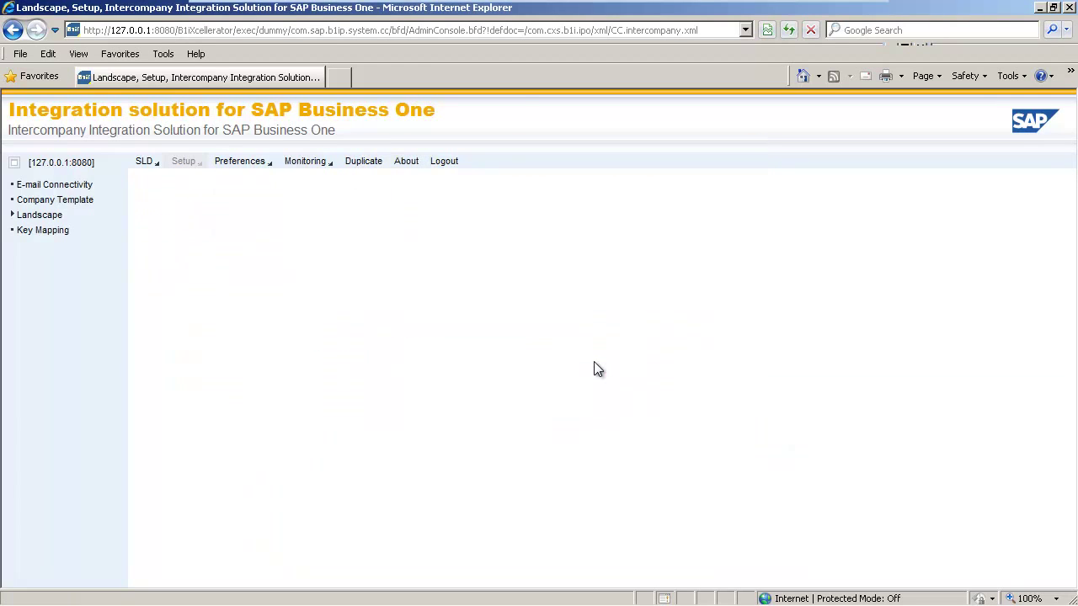
Step: Assign Template B as the company template of SBODemoCH_Branch02 and save its company details
scroll(594, 361, "down", 1)
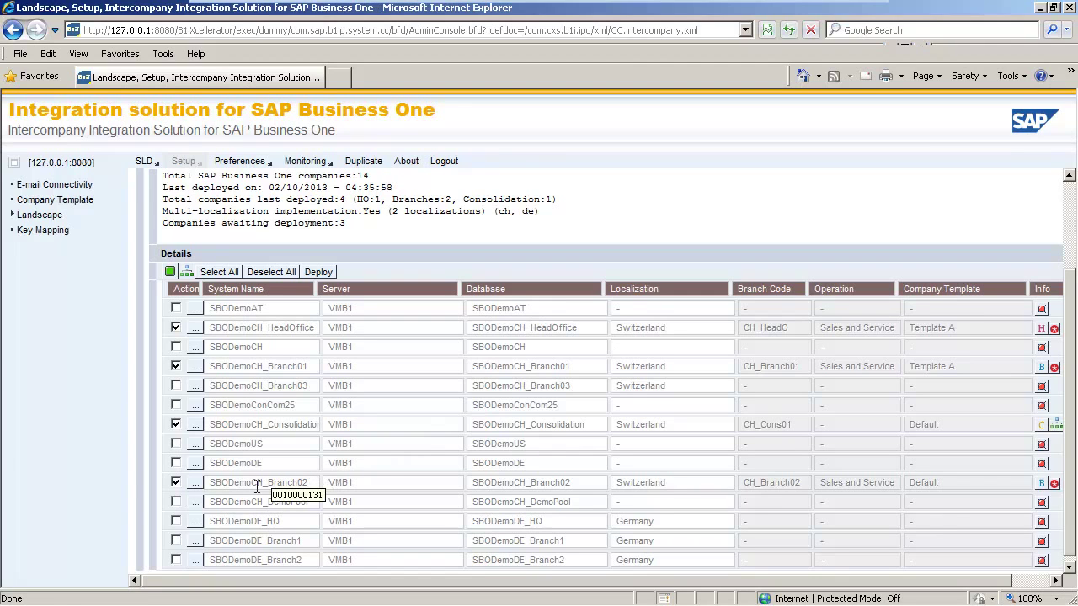
left_click(197, 481)
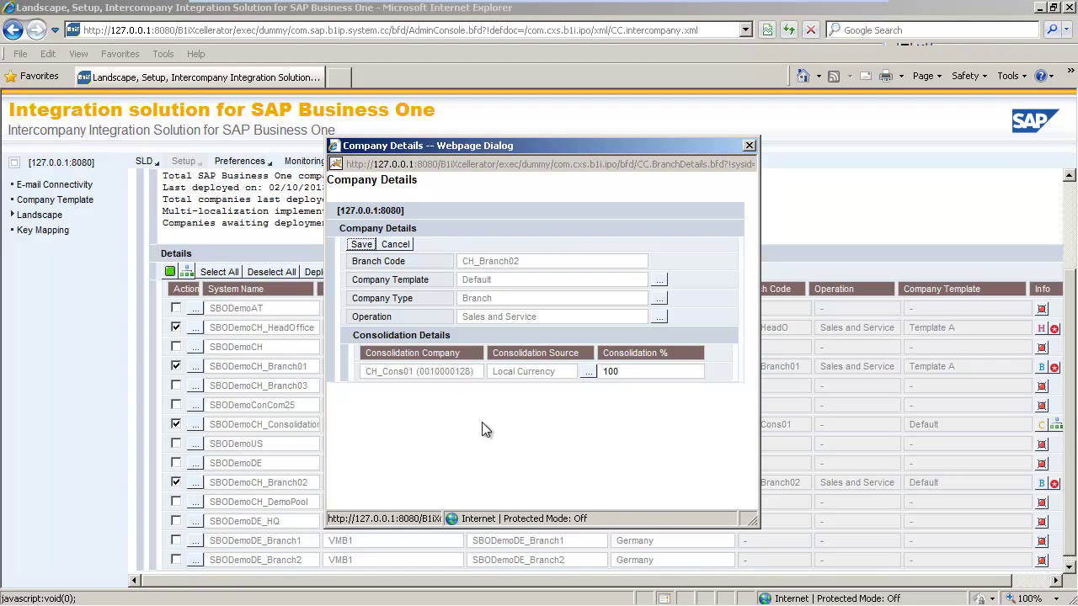
left_click(661, 281)
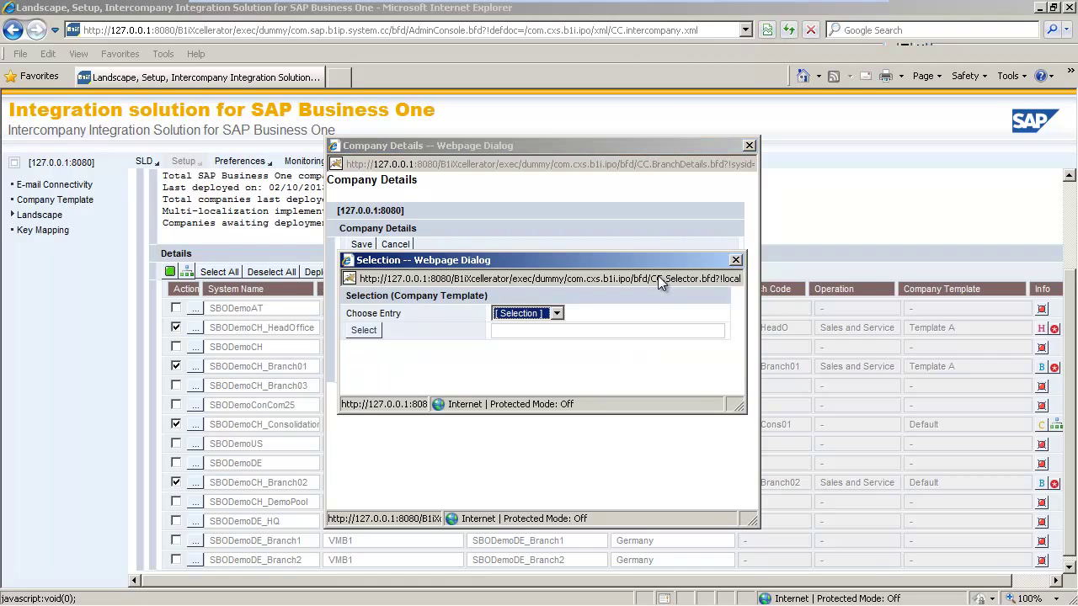
left_click(556, 315)
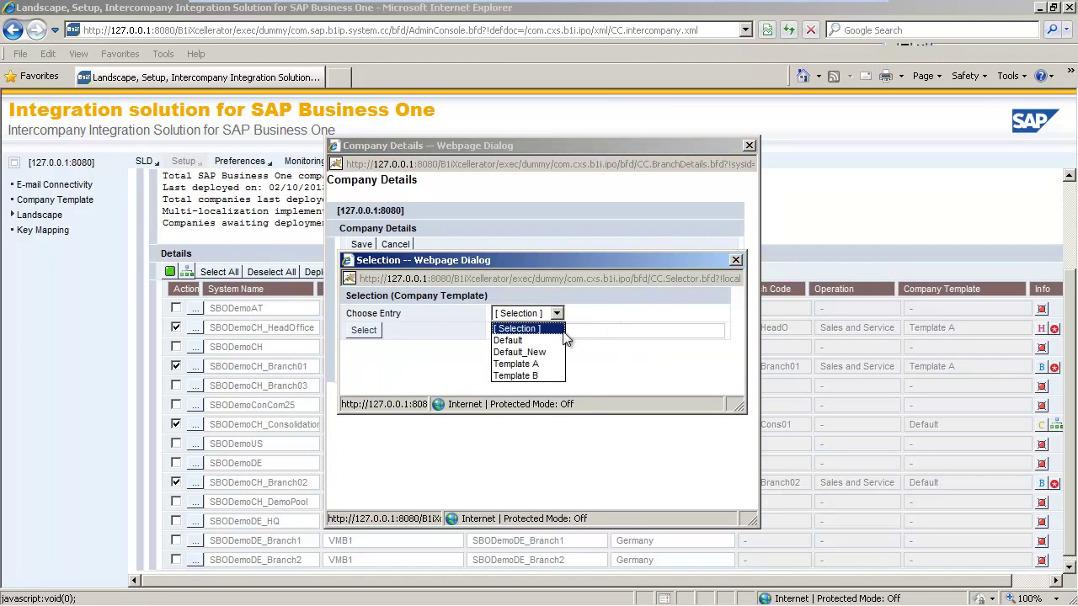
left_click(544, 376)
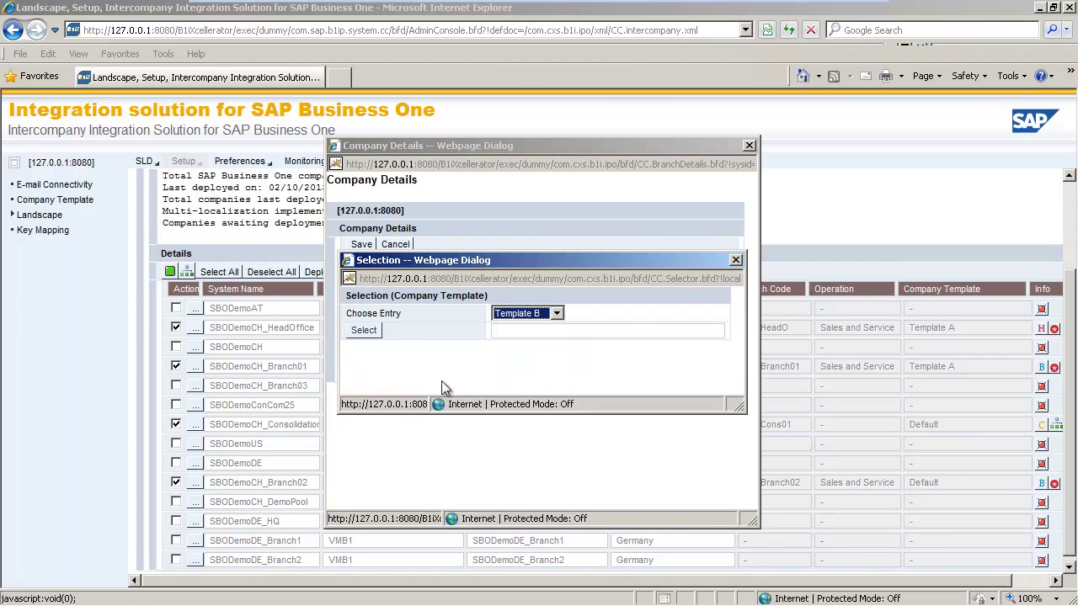
left_click(363, 332)
left_click(362, 244)
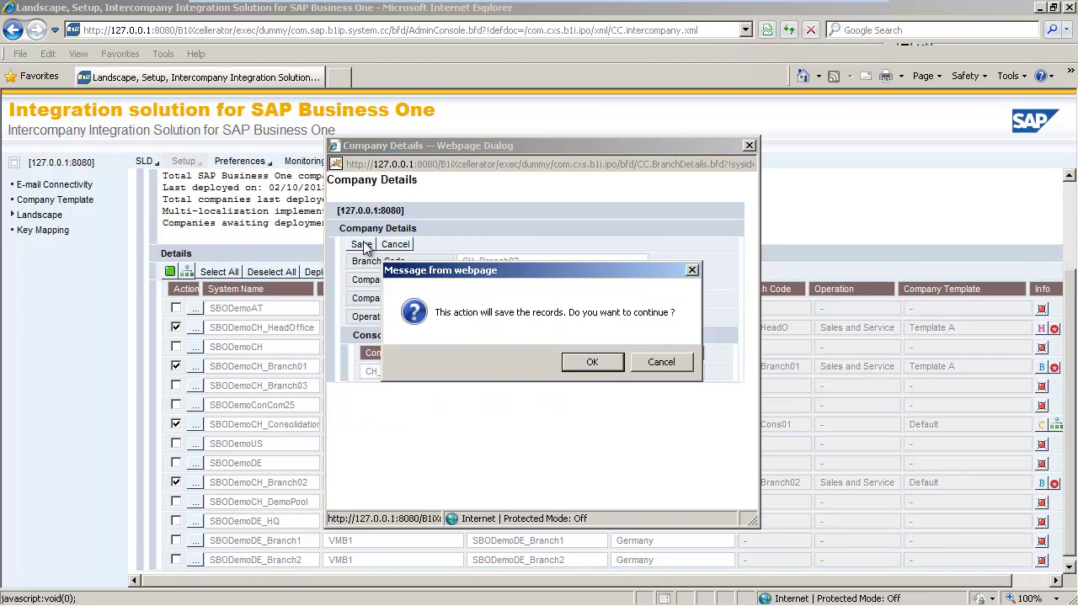
left_click(587, 363)
left_click(587, 369)
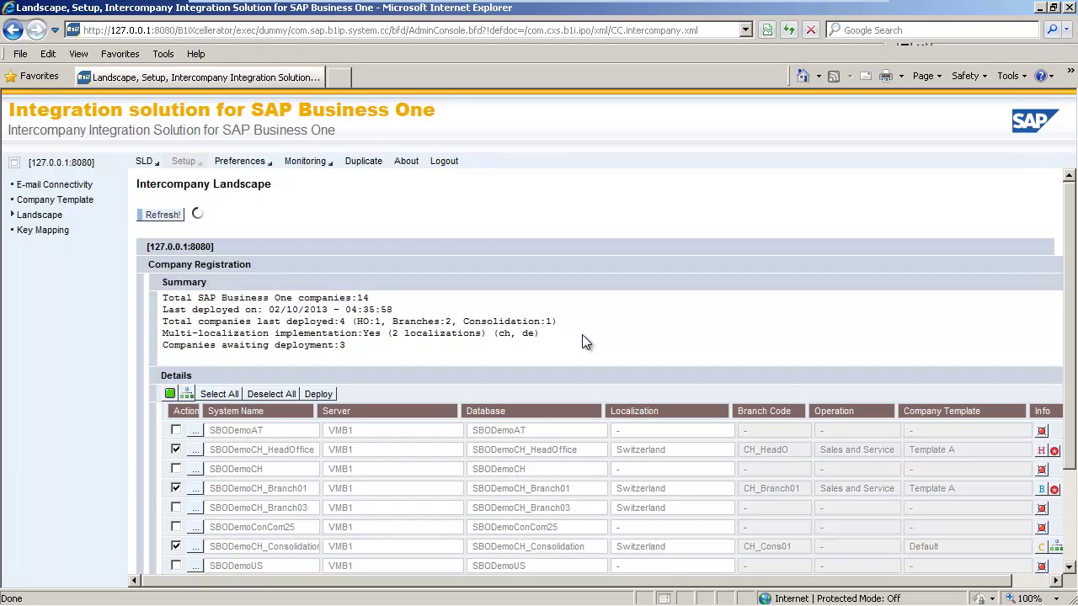
Step: Deploy the intercompany solution for the selected companies, confirming the start of the deployment and acknowledging the message
left_click(323, 398)
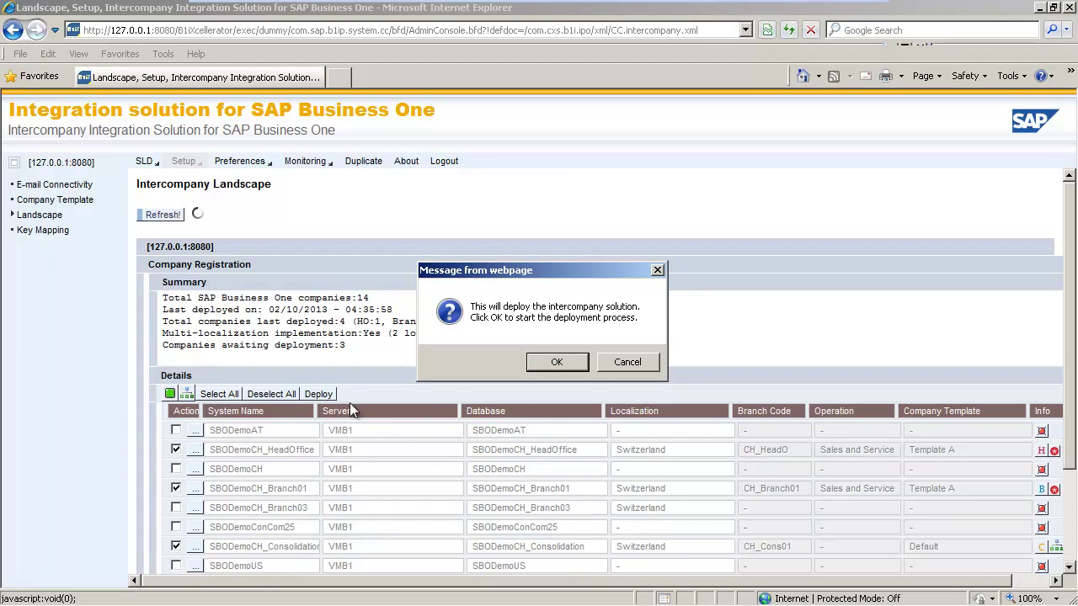
left_click(569, 362)
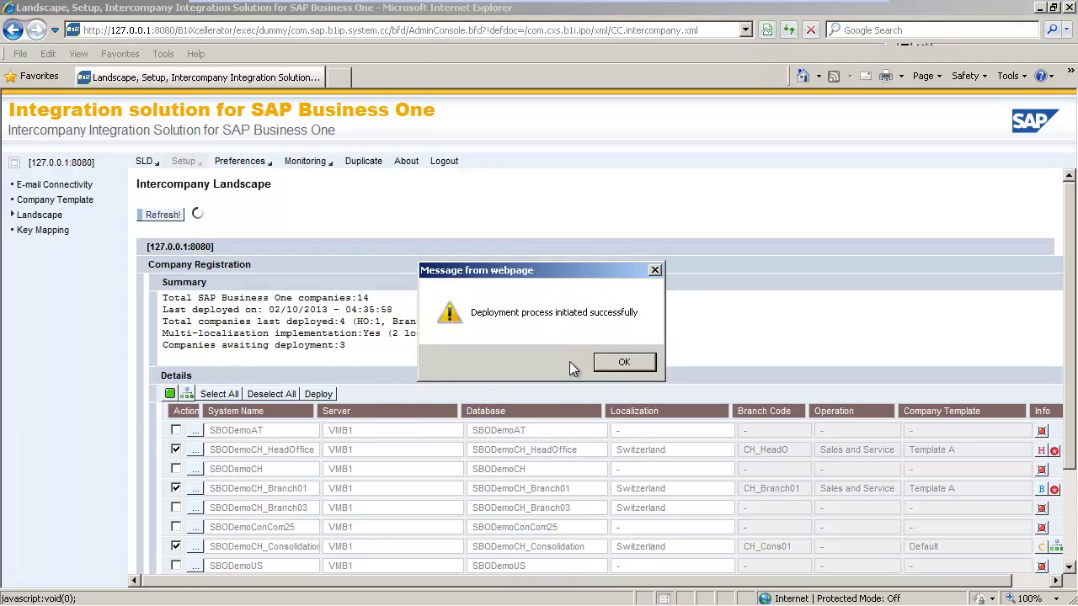
left_click(621, 362)
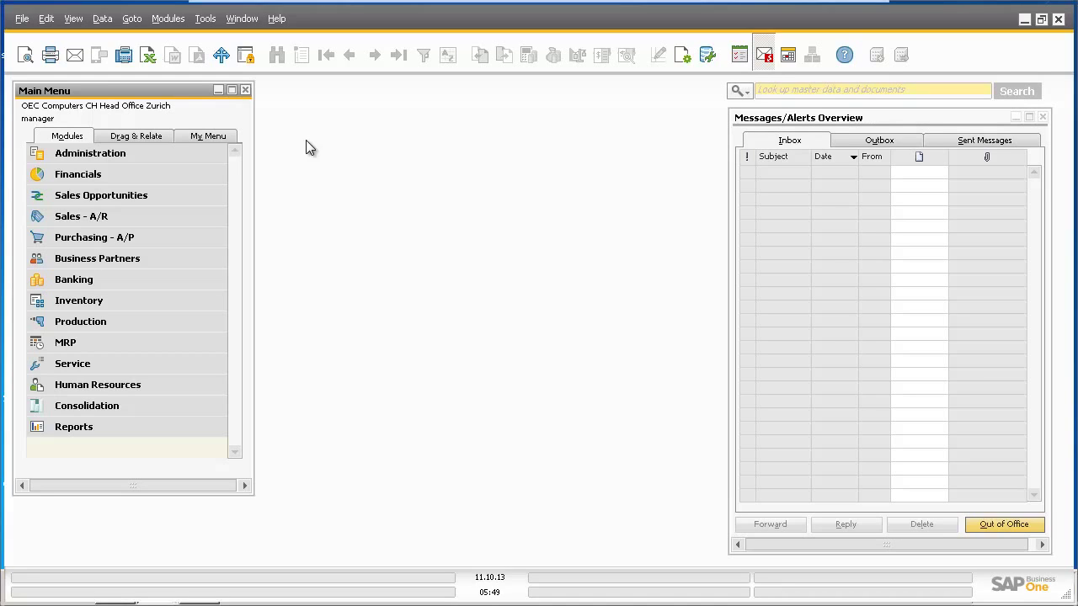
Step: In the SAP Business One head office company, add Time Express Couriers as a new inventory shipping type and save it
left_click(192, 153)
left_click(181, 237)
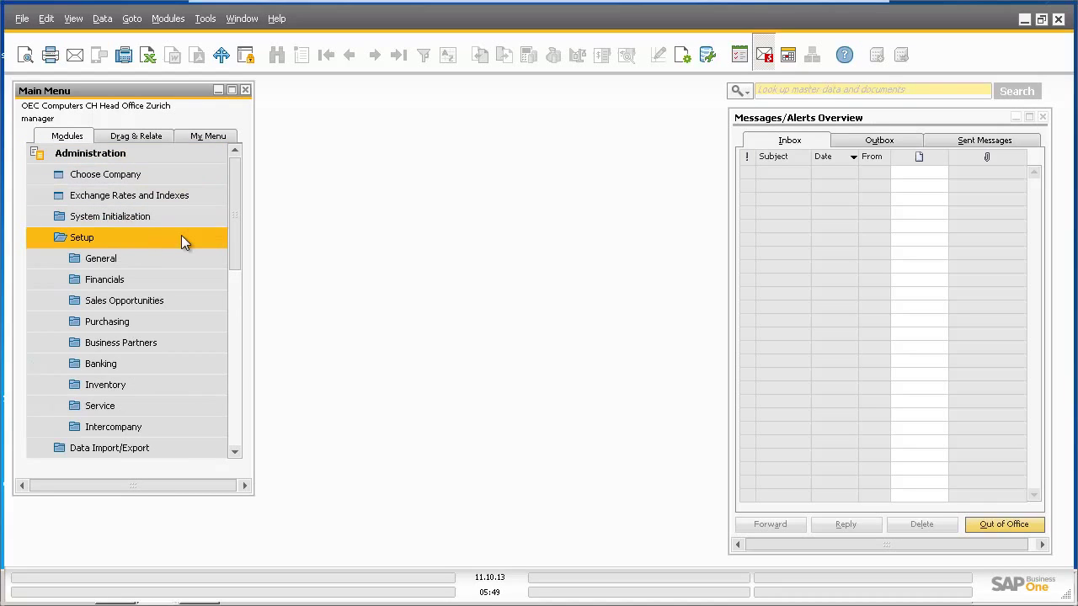
left_click(182, 383)
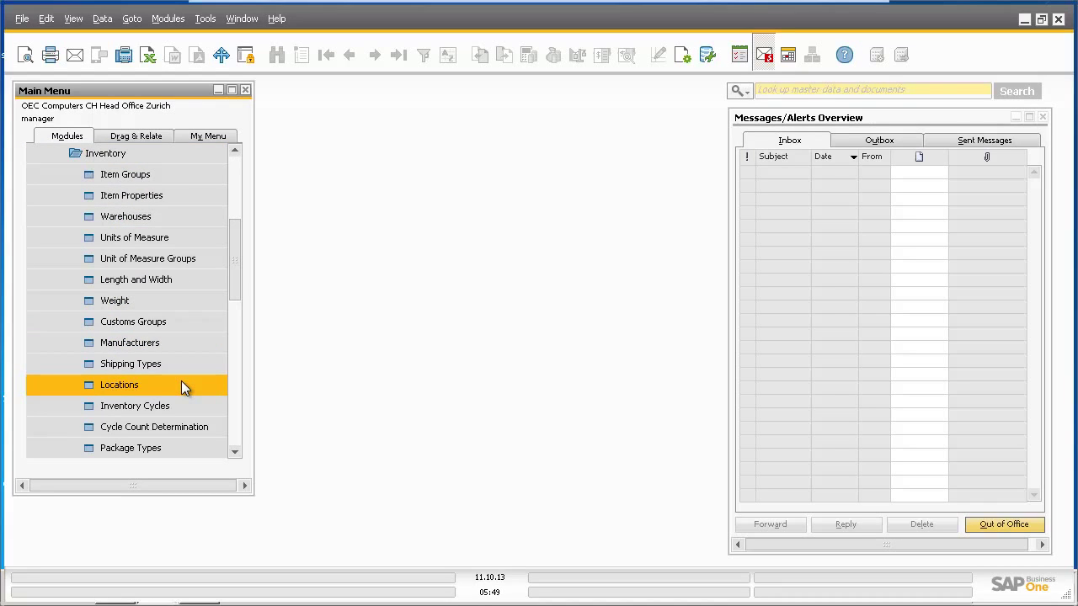
left_click(186, 365)
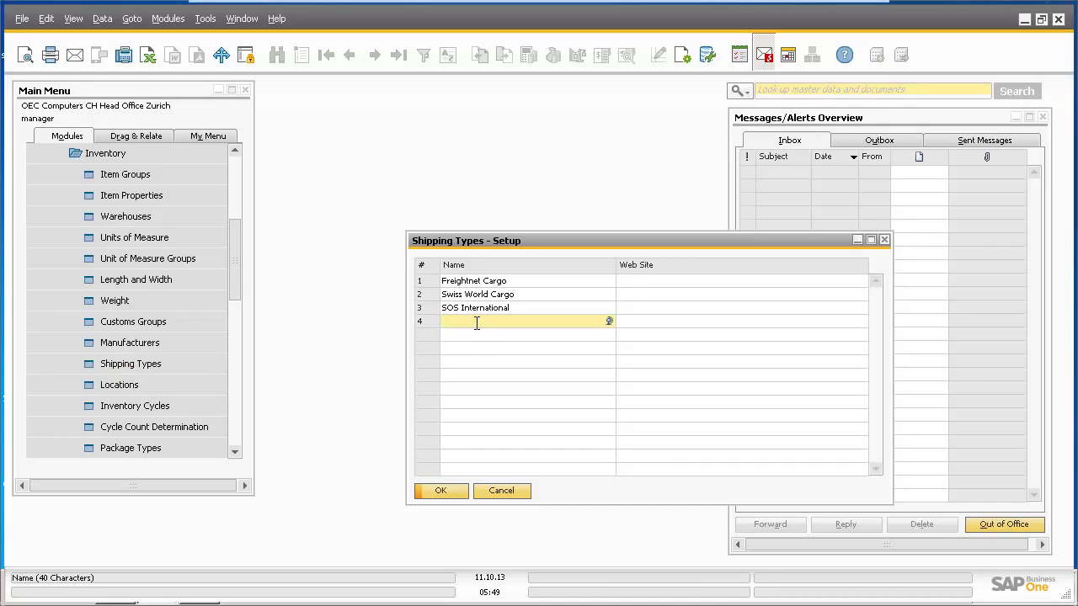
type("Time Express")
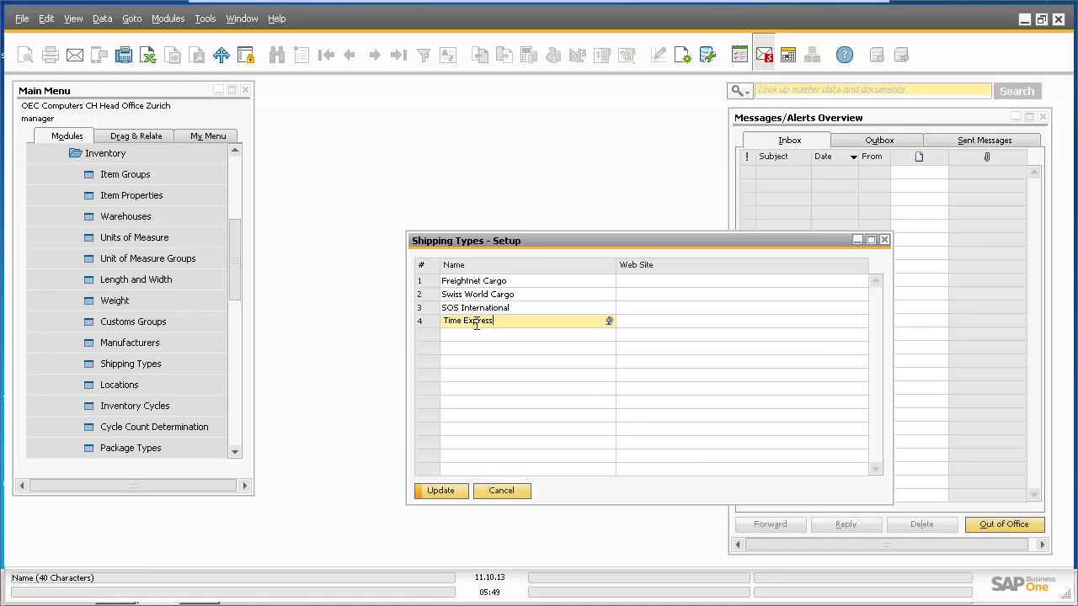
type(" Couriers")
left_click(441, 490)
left_click(460, 491)
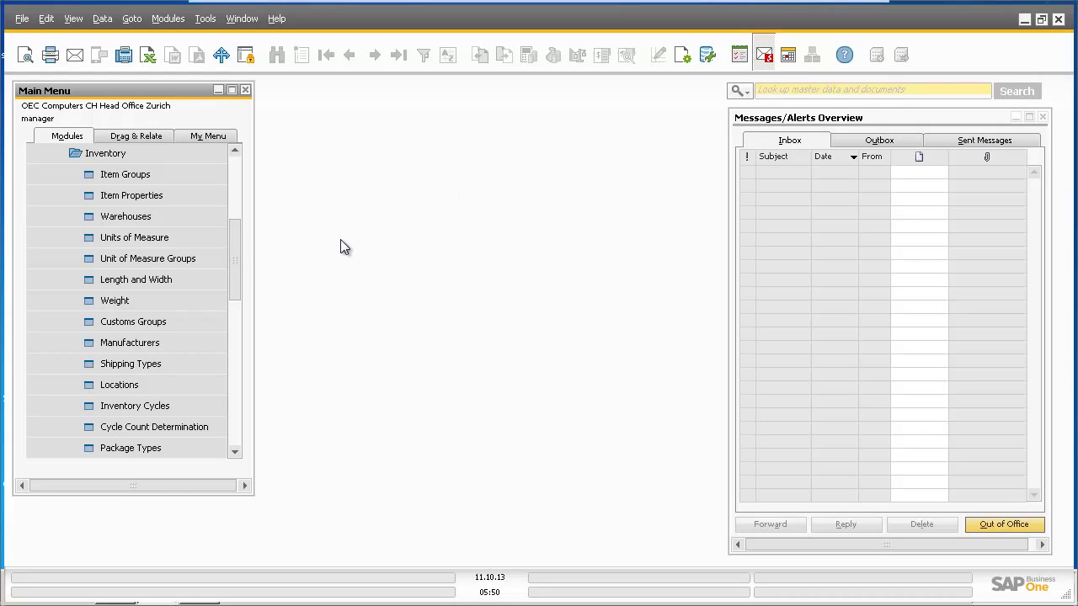
Step: Start a new customer business partner record, entering its code and name and choosing Time Express Couriers as the shipping type
scroll(244, 257, "up", 10)
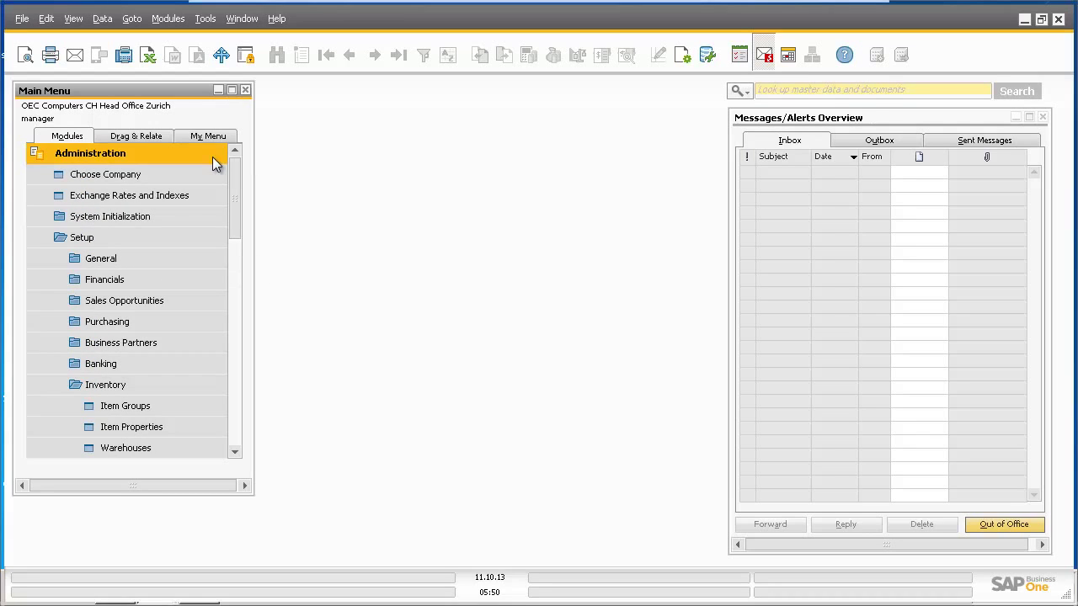
left_click(209, 155)
left_click(186, 256)
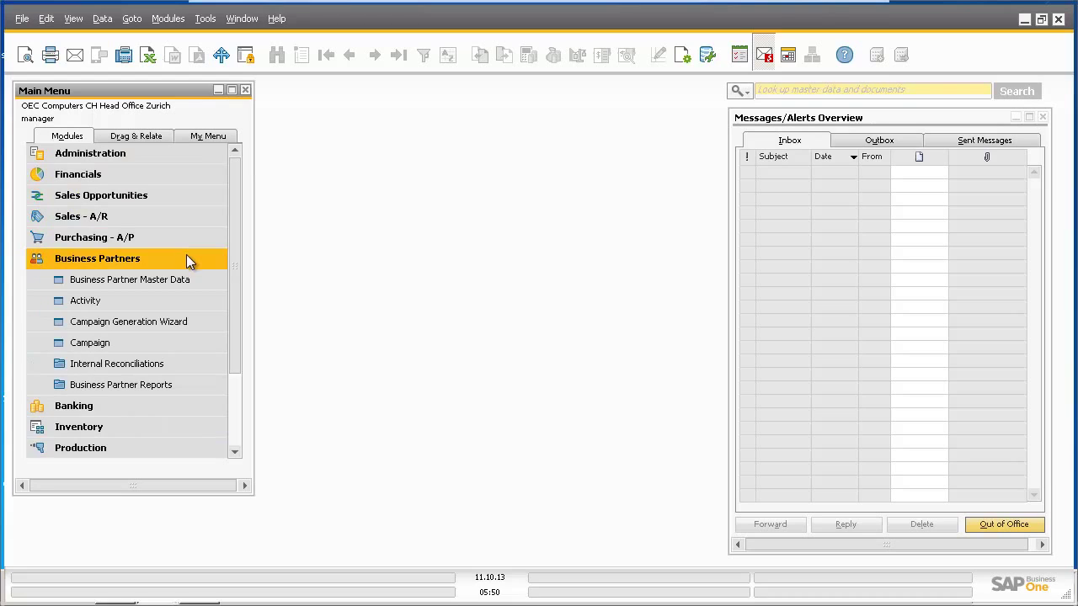
left_click(187, 278)
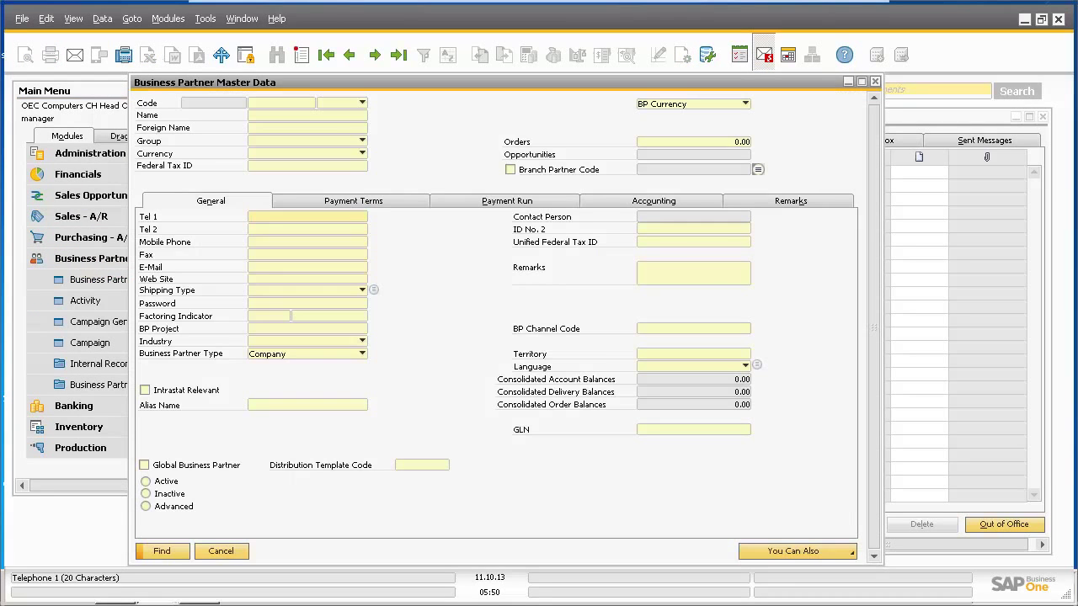
key("ctrl+a")
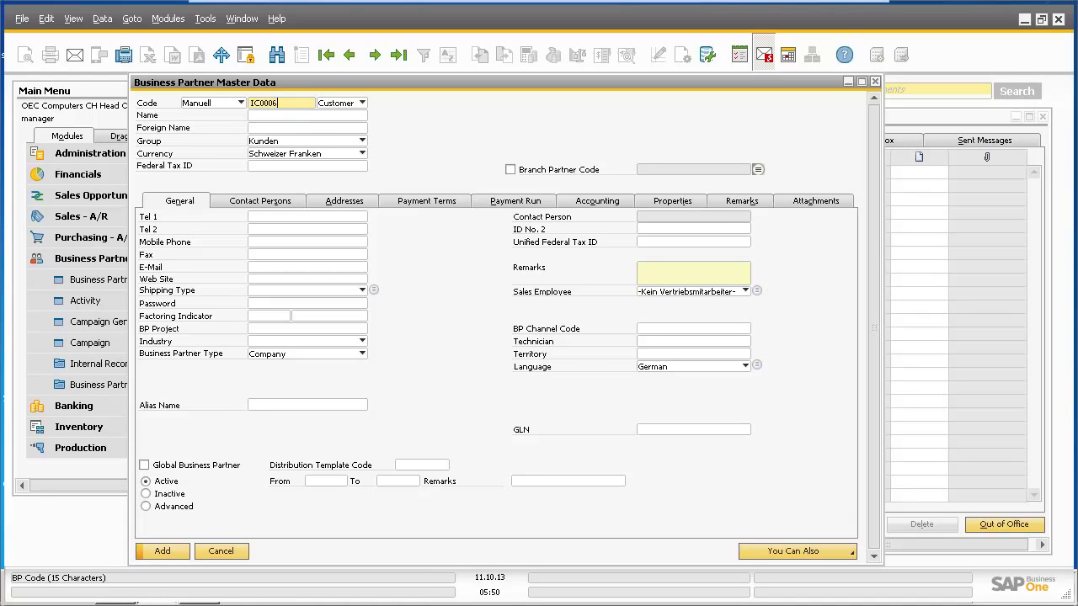
left_click(286, 120)
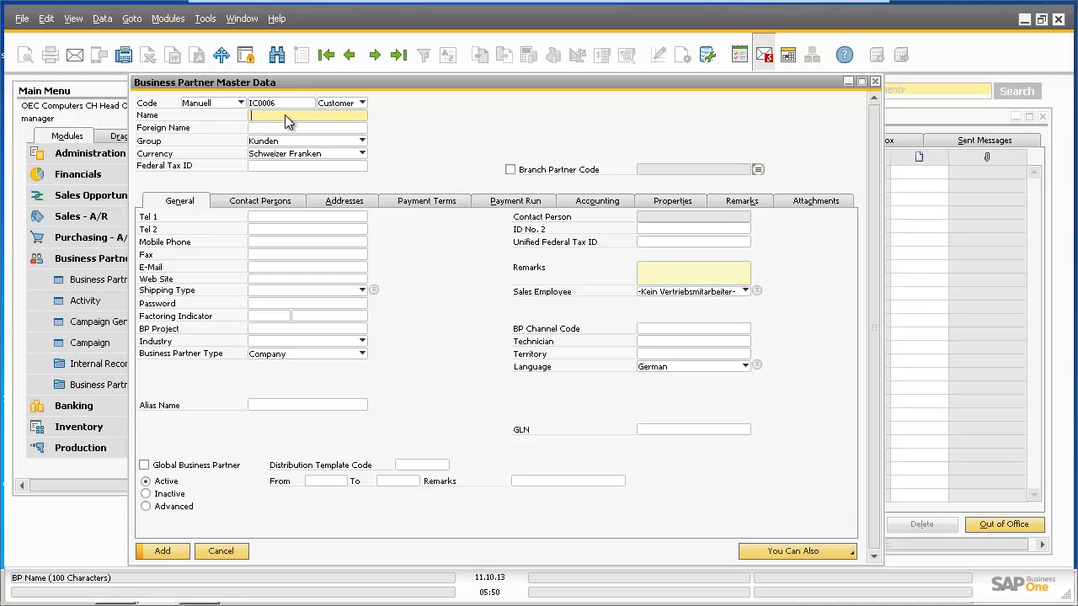
type("Walter White")
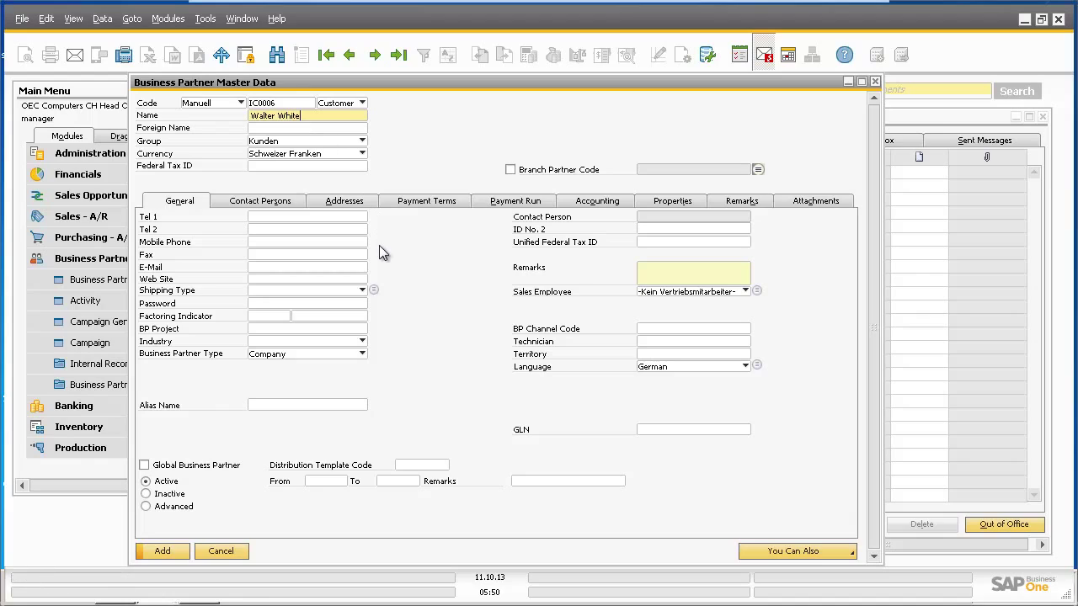
left_click(353, 290)
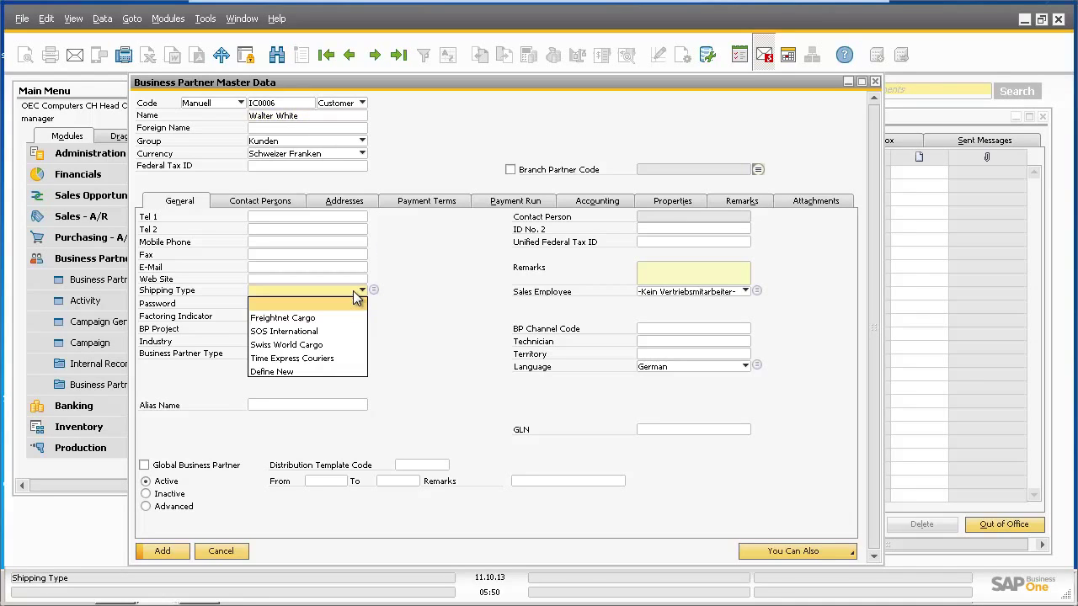
left_click(351, 360)
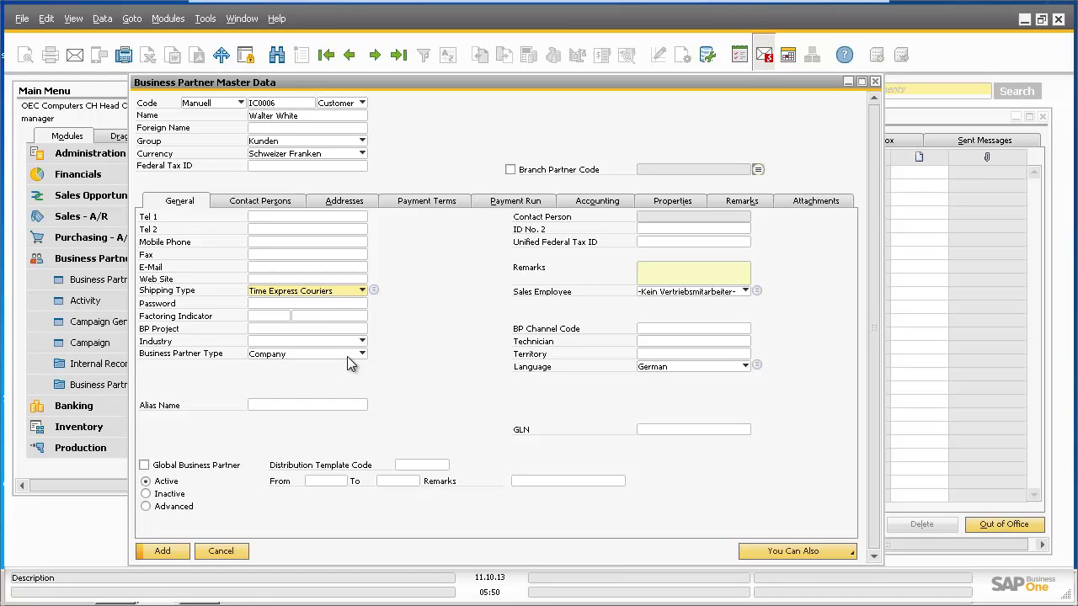
Step: Define a new business partner priority 4 described as Very High and assign it in the customer's payment terms
left_click(439, 201)
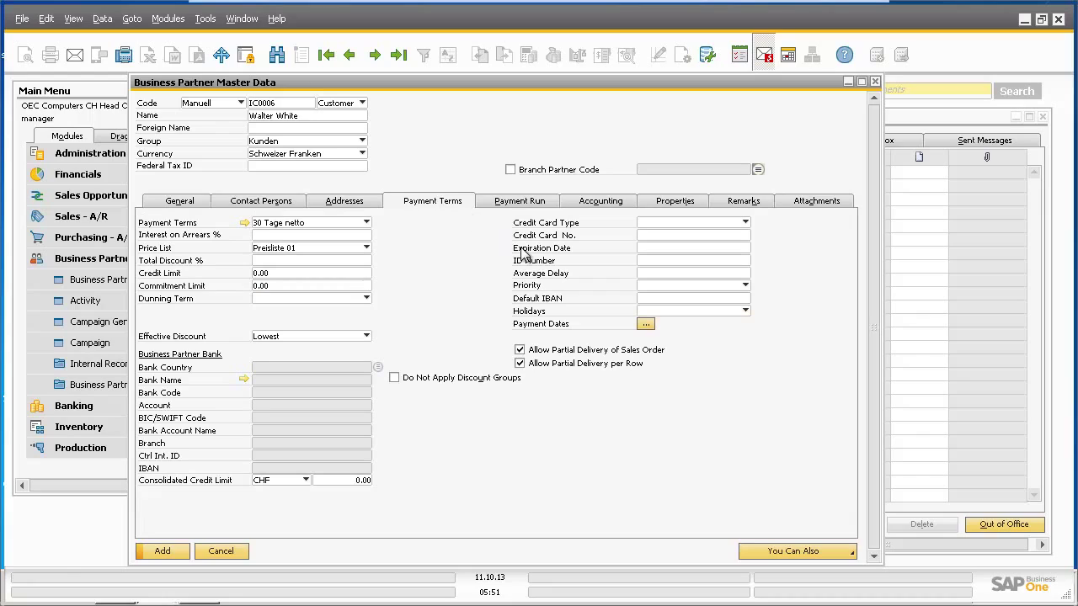
left_click(746, 288)
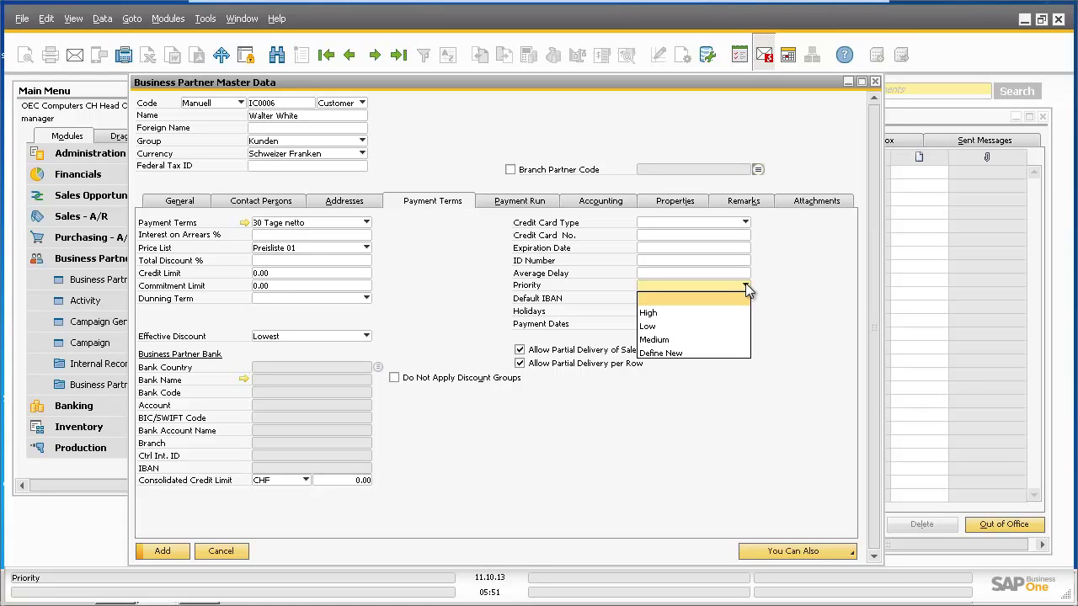
left_click(726, 352)
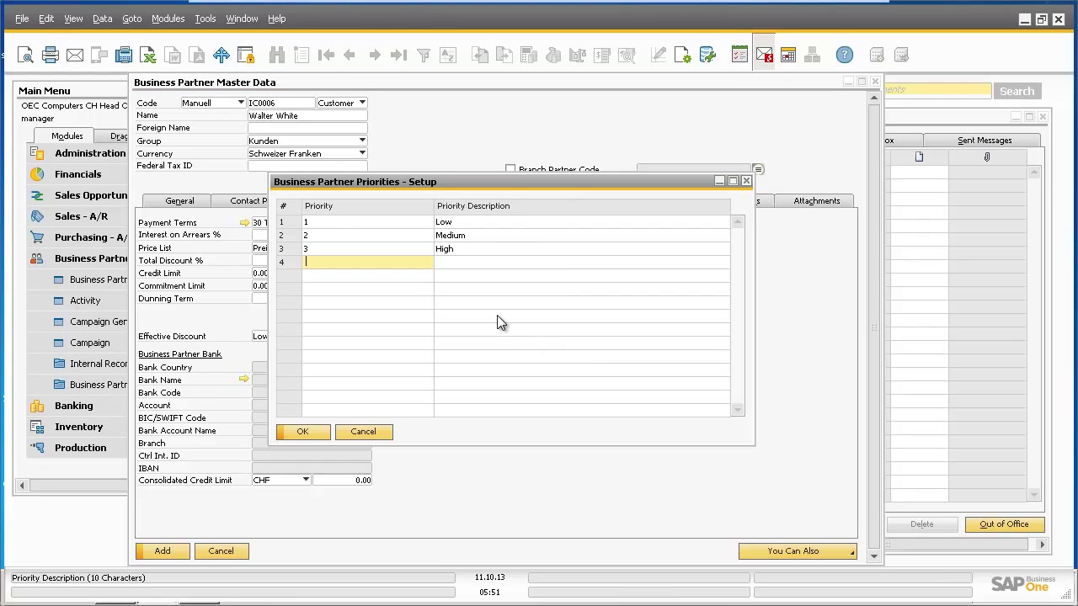
type("4")
key("Tab")
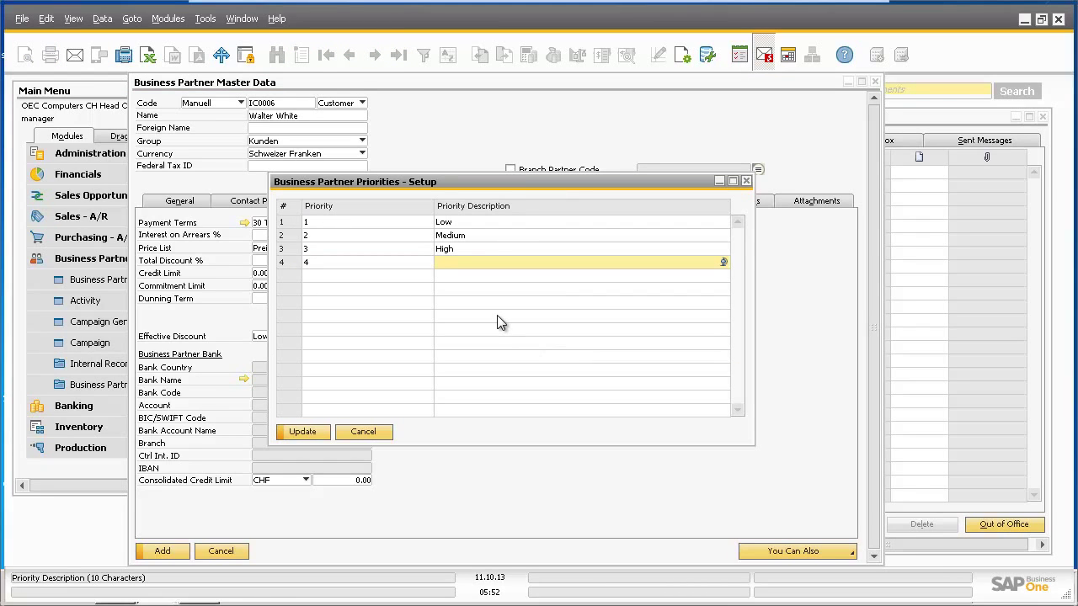
type("Very High")
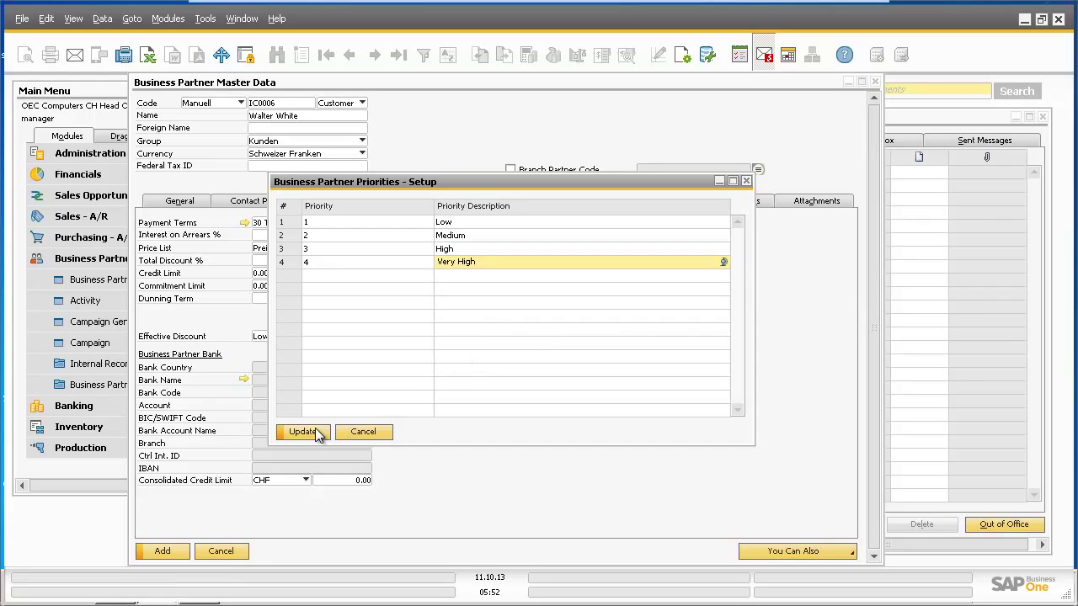
left_click(303, 432)
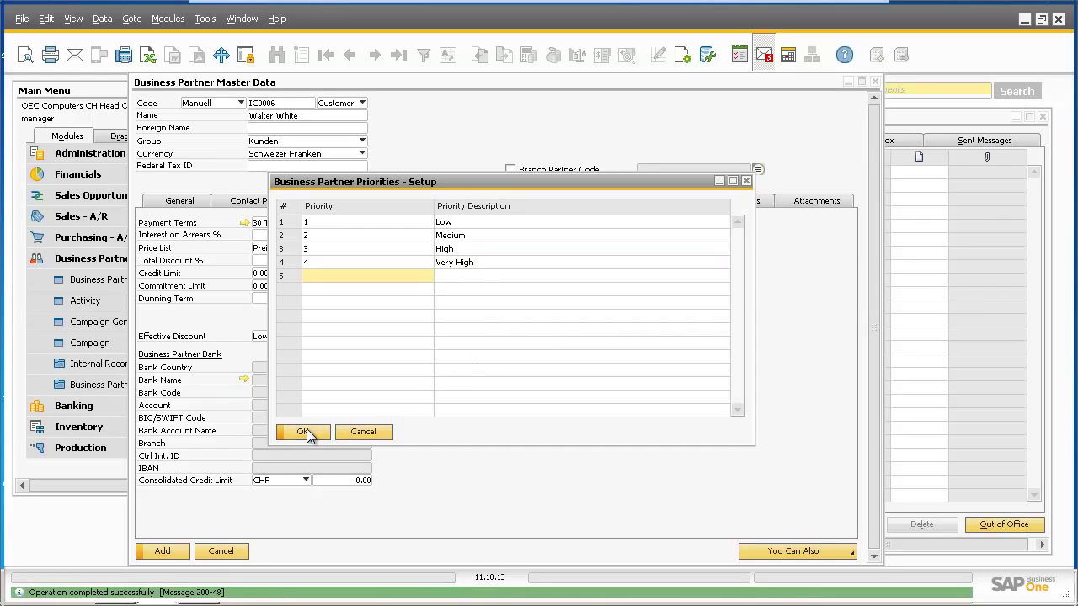
left_click(305, 432)
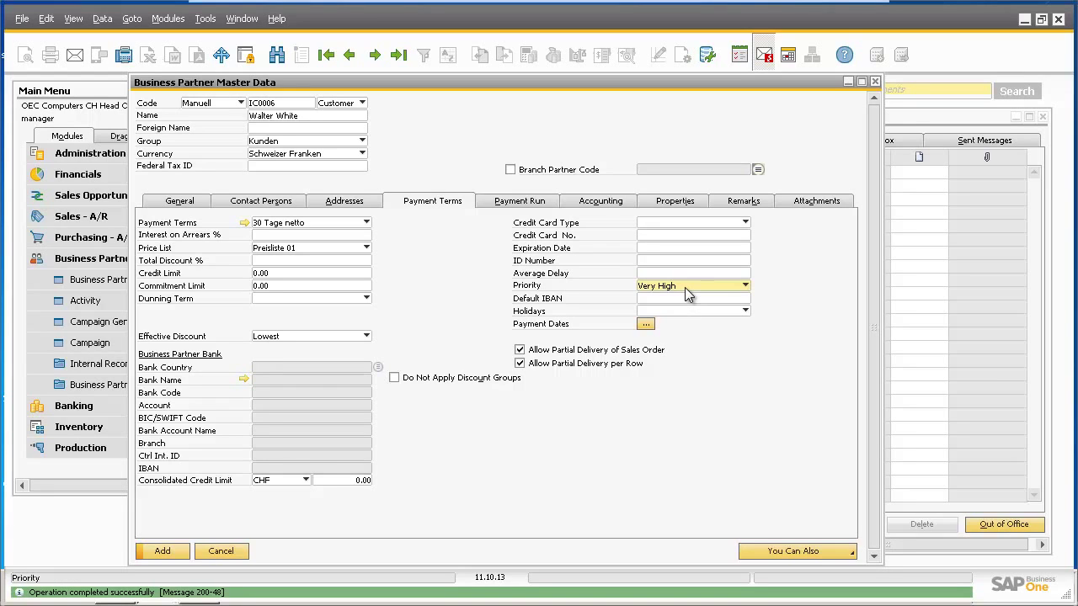
Step: Mark the customer as a global business partner, accept the irreversible intercompany selection, and add the record
left_click(197, 206)
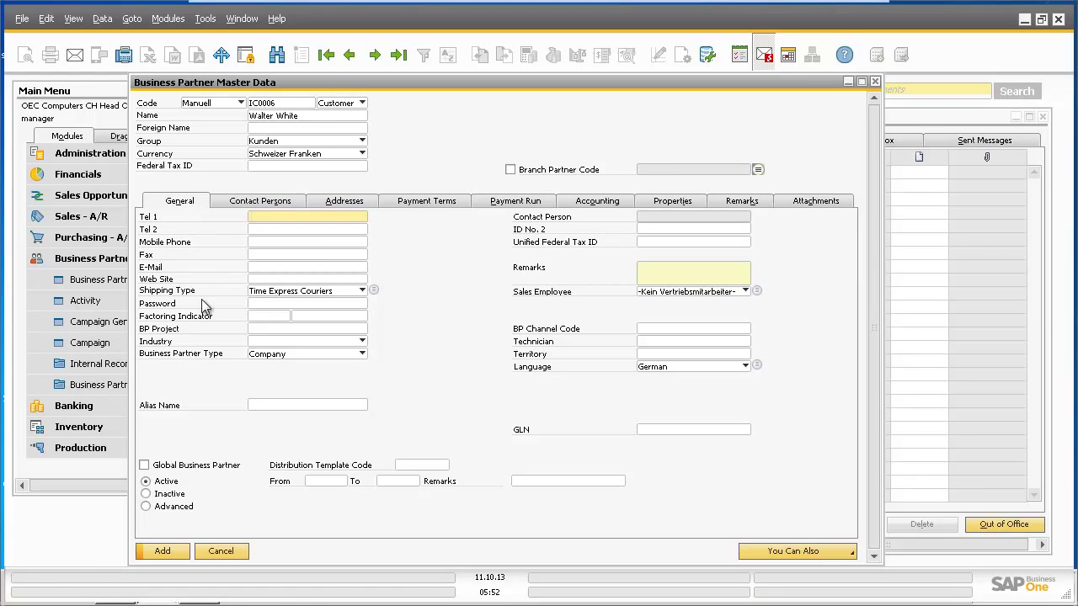
left_click(144, 465)
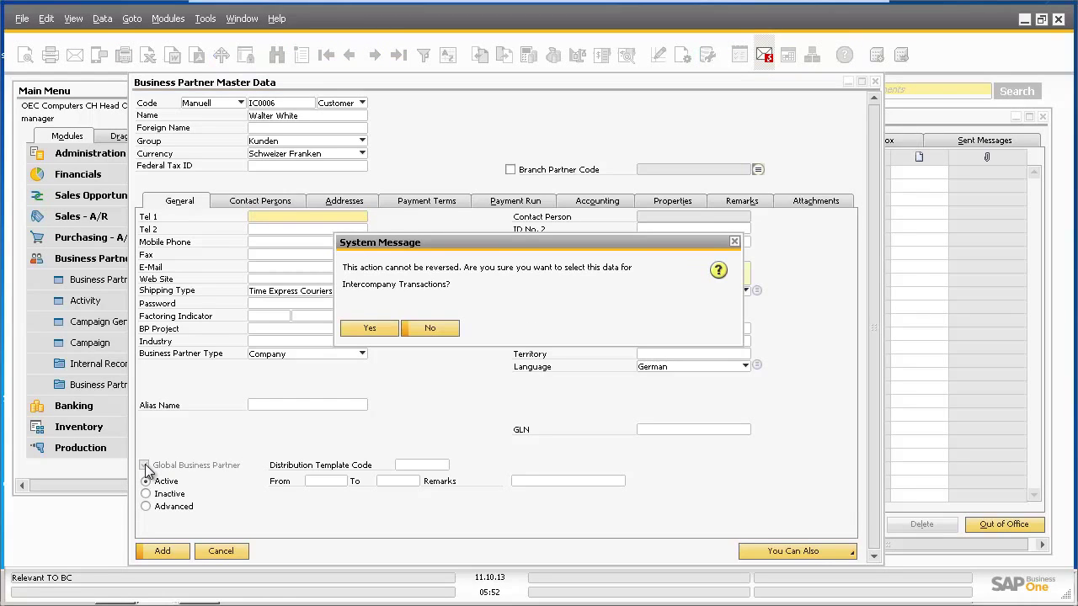
left_click(354, 331)
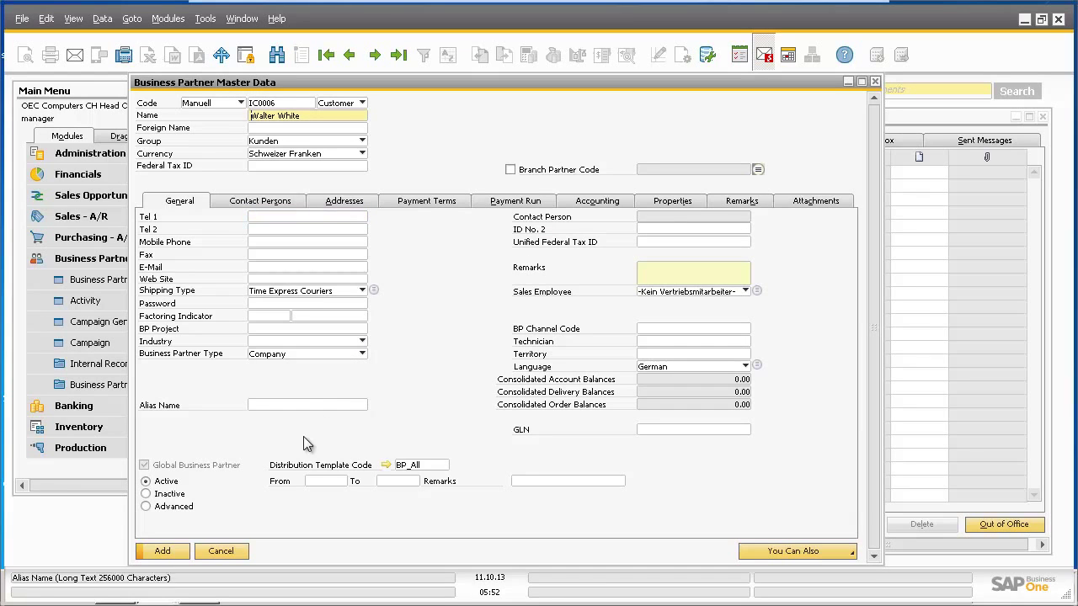
left_click(181, 552)
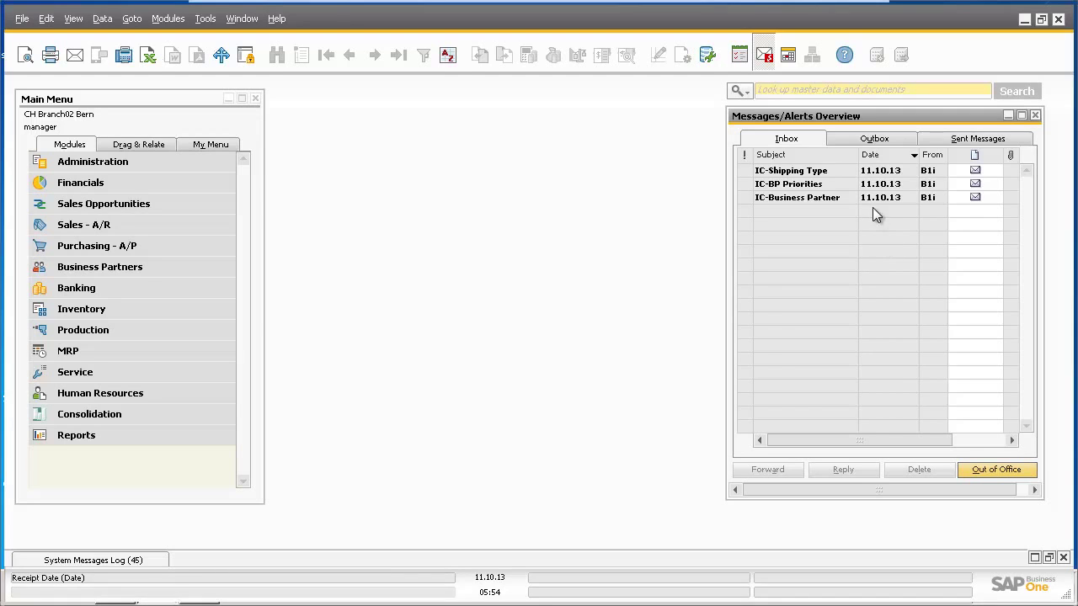
Step: In the CH Branch02 Bern company, read the IC-Shipping Type message and check its linked shipping types for Time Express Couriers
left_click(848, 171)
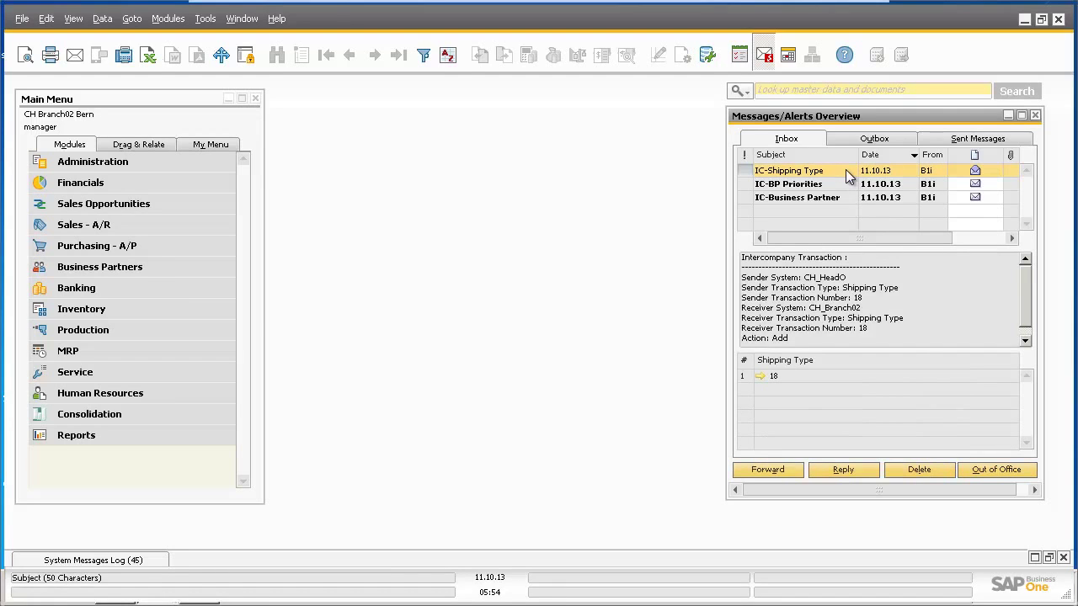
left_click(762, 376)
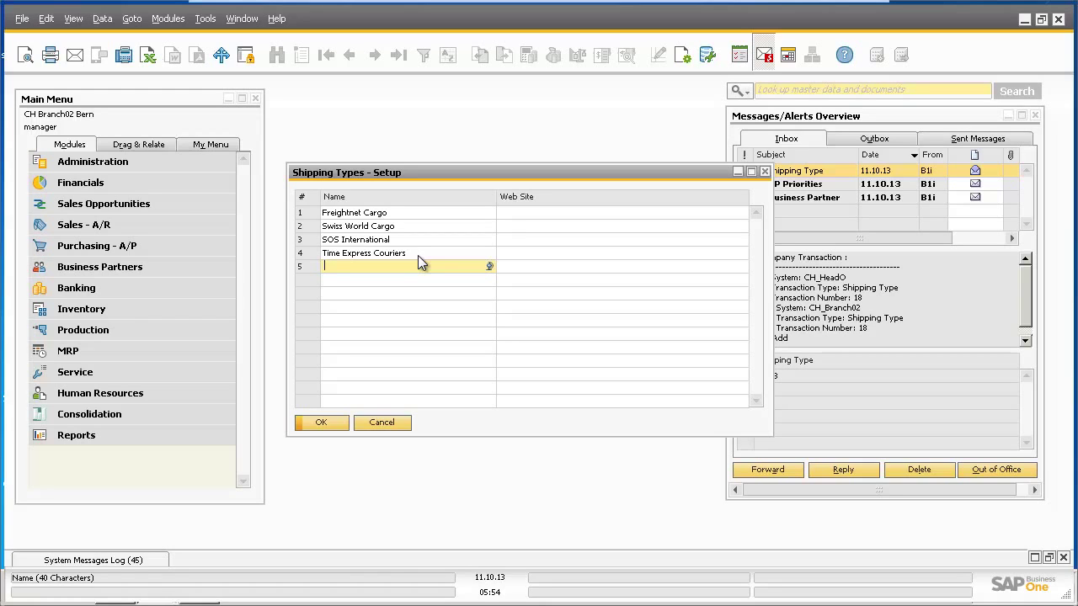
left_click(334, 423)
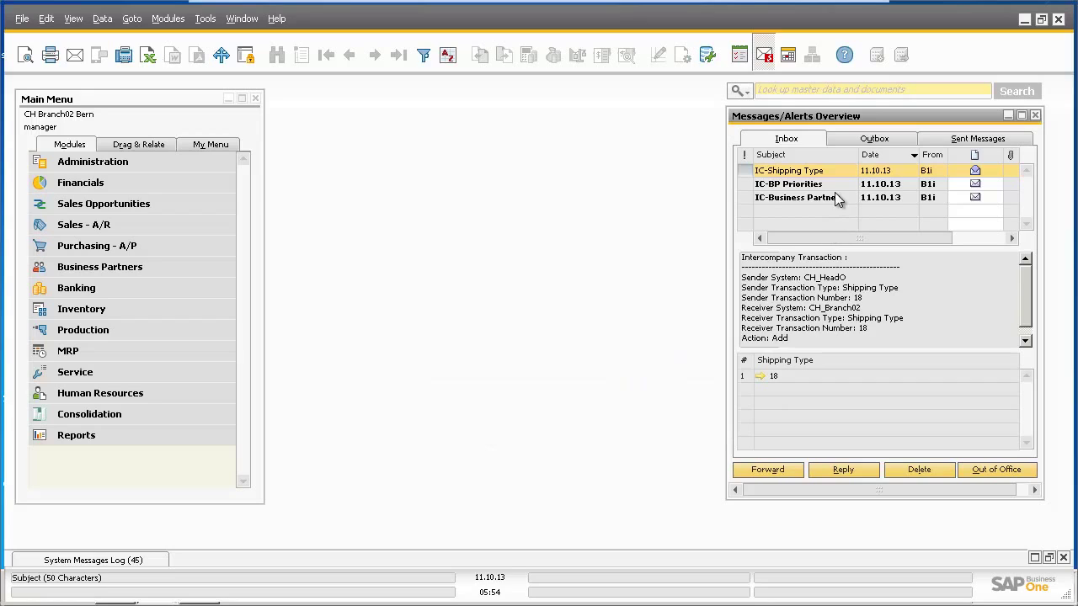
Step: Read the IC-BP Priorities and IC-Business Partner messages, and check the linked customer record's shipping type and payment priority
left_click(838, 187)
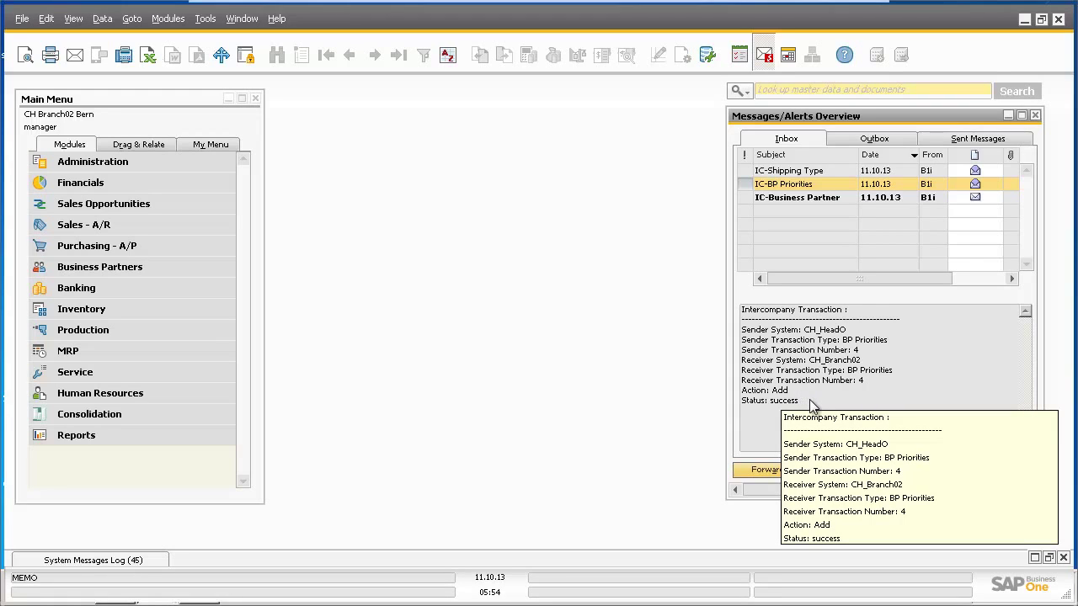
left_click(850, 196)
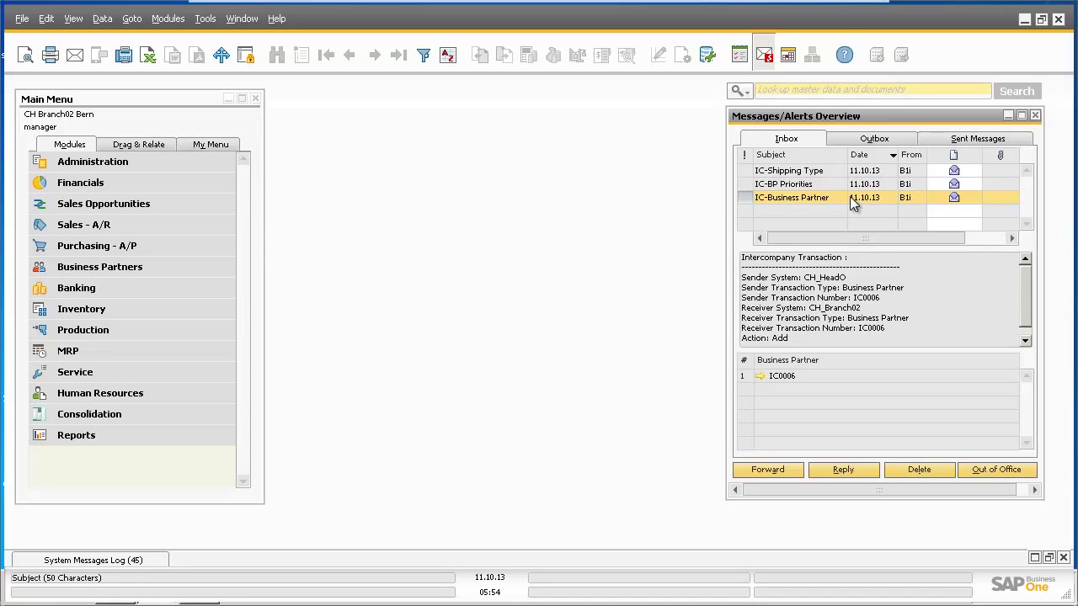
left_click(760, 377)
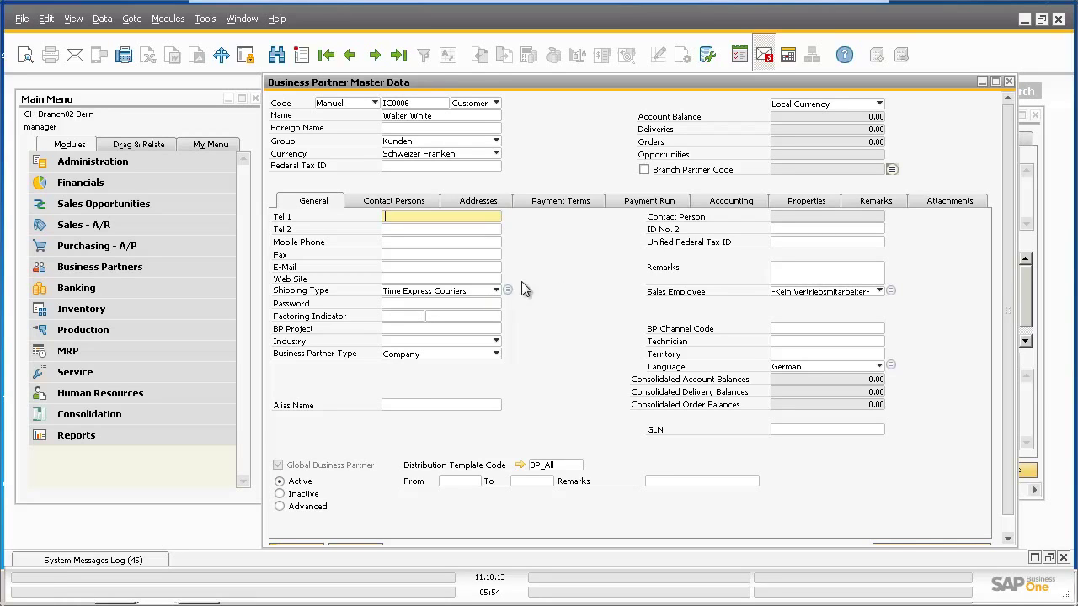
left_click(589, 201)
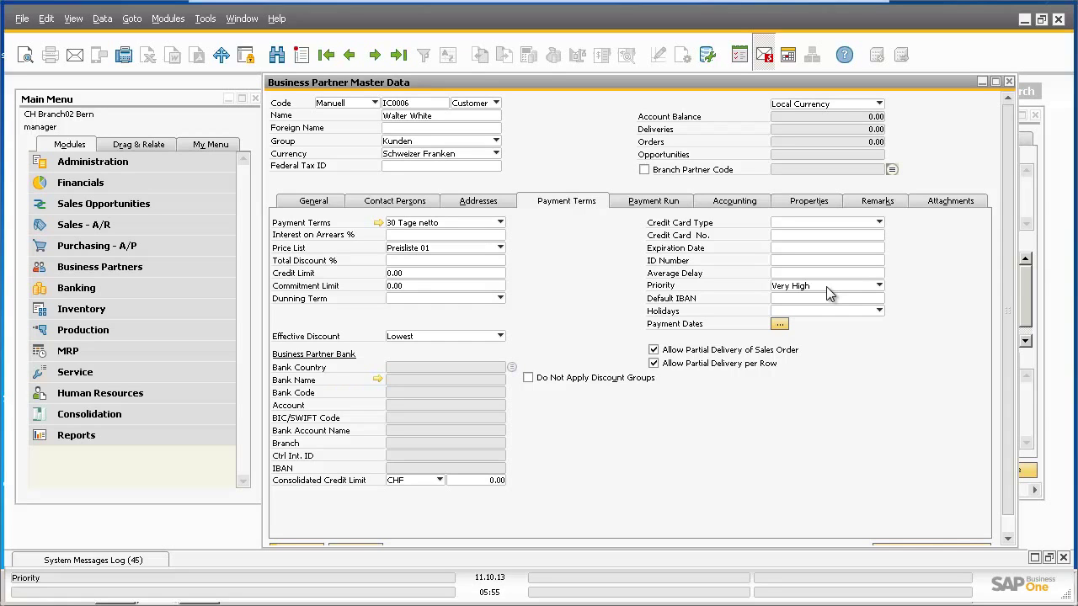
left_click(1009, 82)
Step: Add business partner priority 5 with the description VIP to the CH Branch02 Bern company's priorities setup and save it
left_click(173, 161)
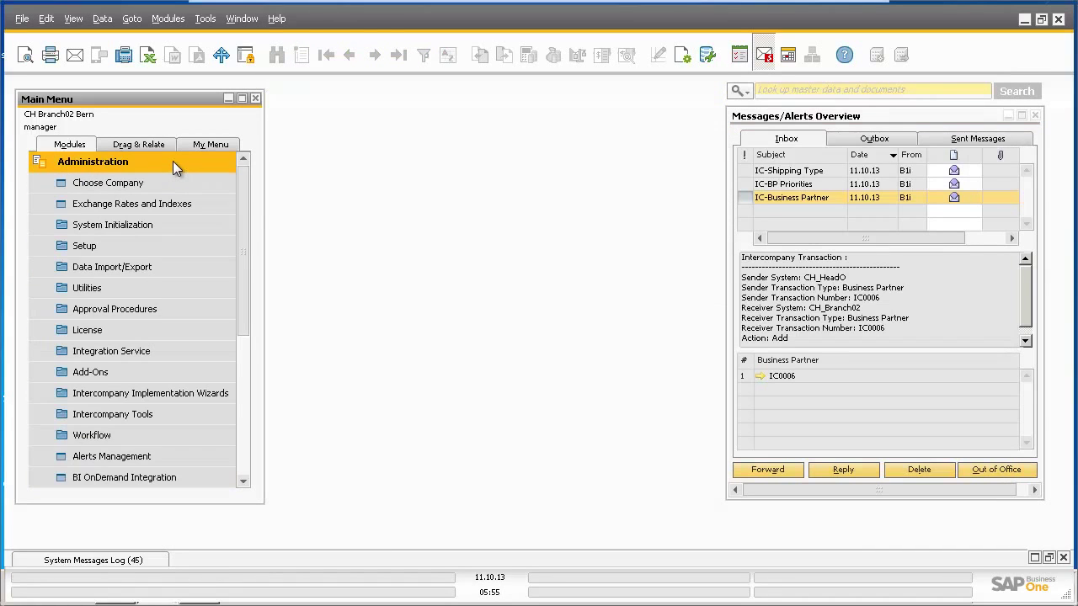
left_click(169, 244)
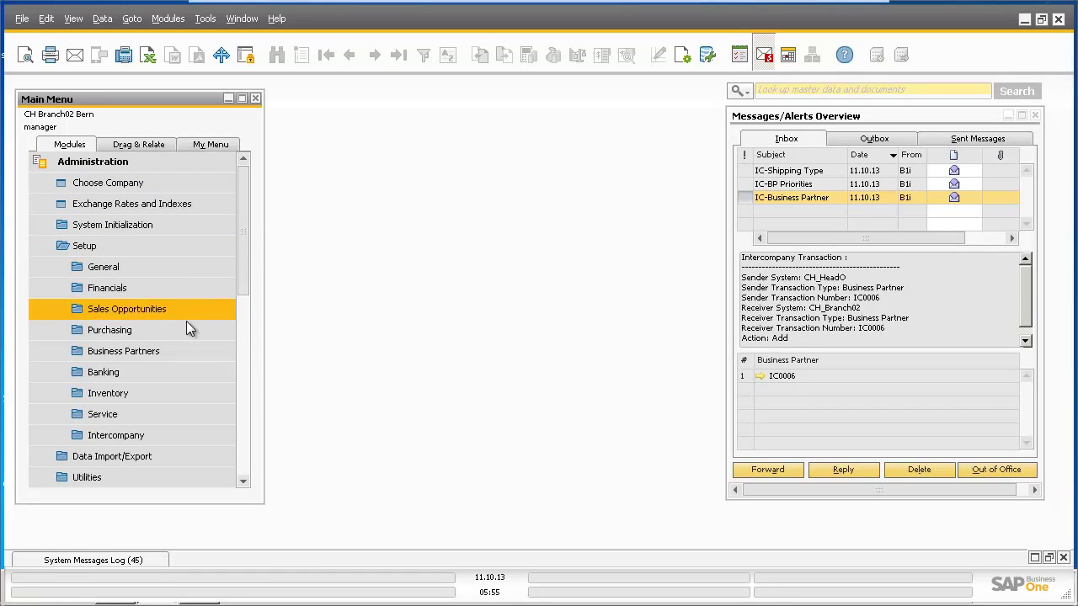
left_click(188, 351)
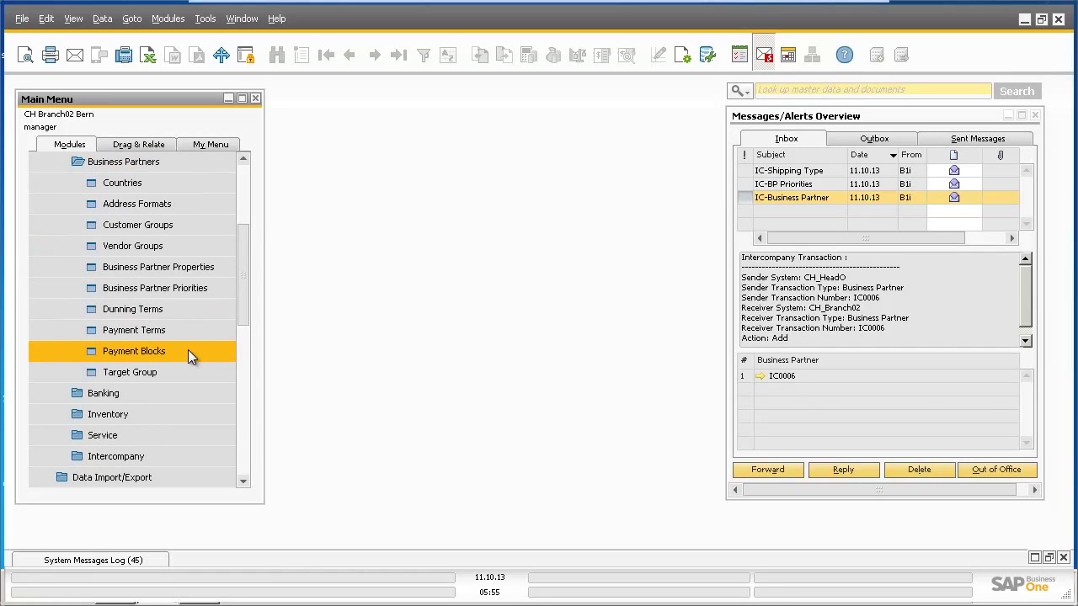
left_click(214, 284)
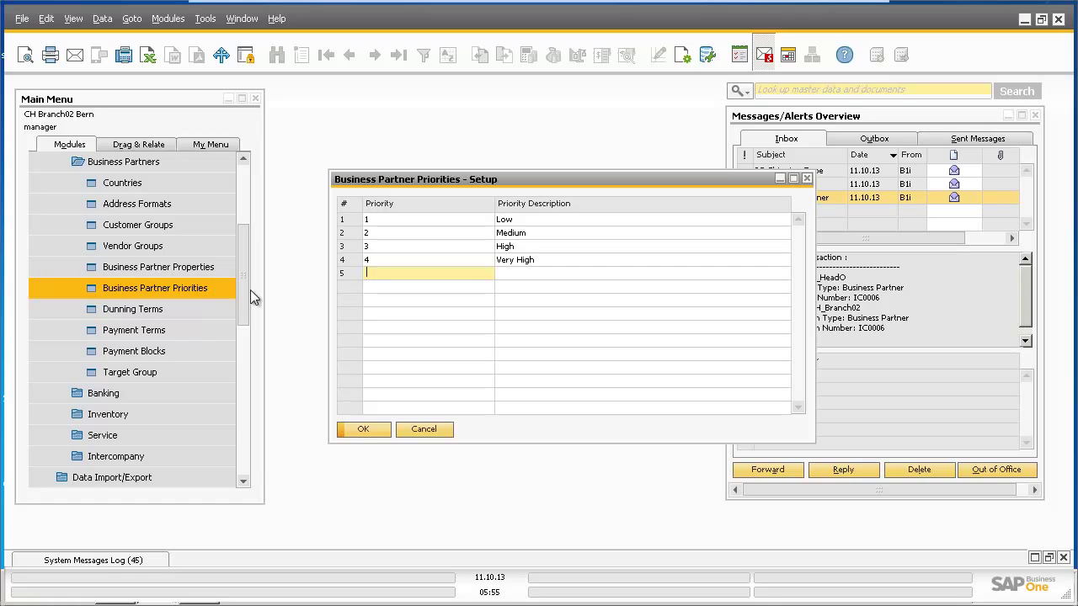
left_click(380, 272)
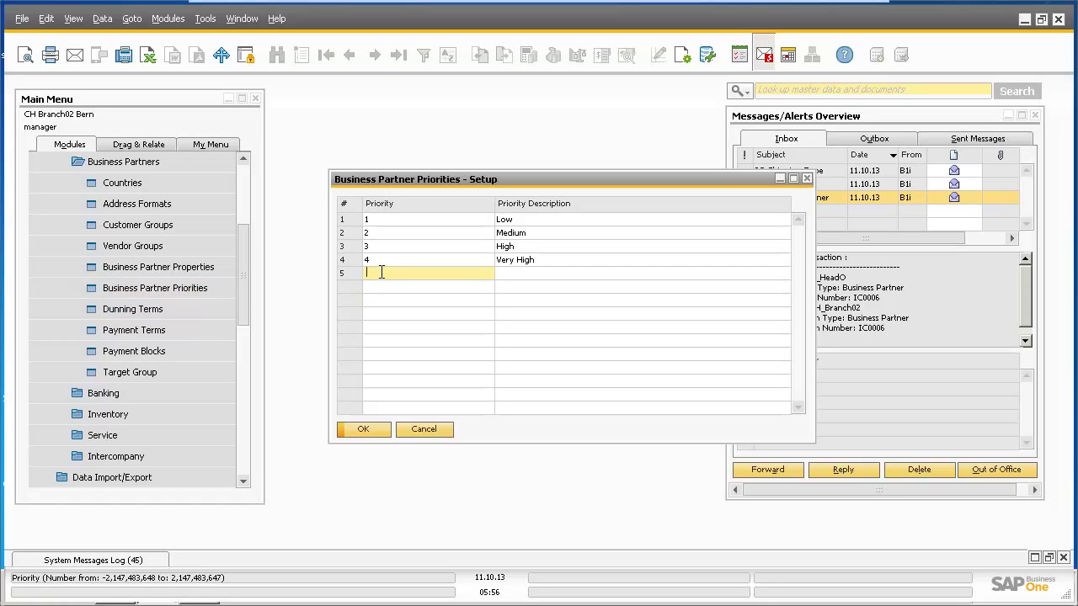
type("5")
left_click(503, 273)
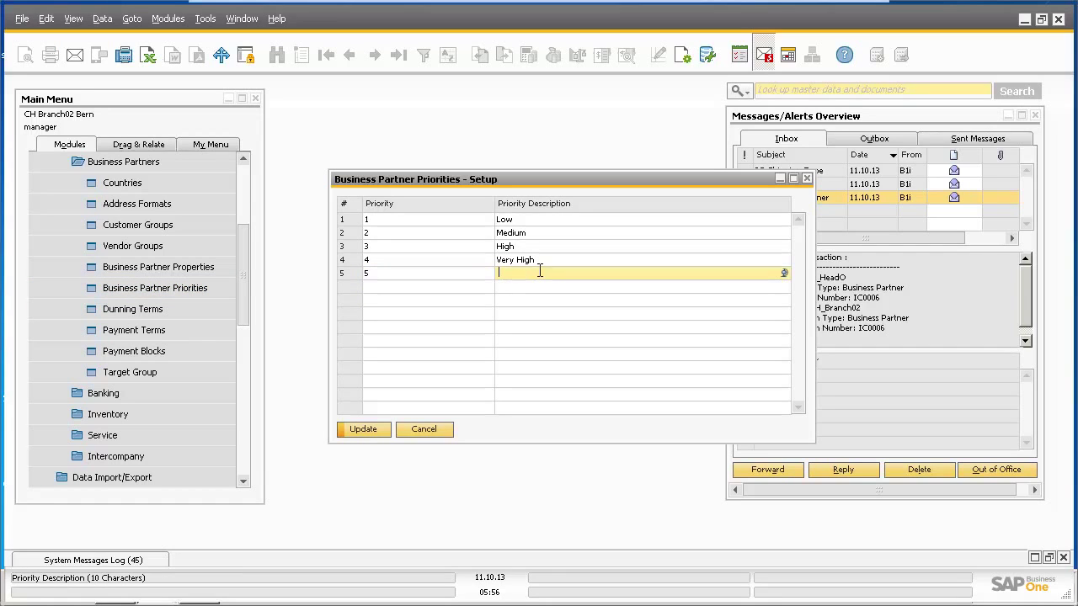
type("VIP")
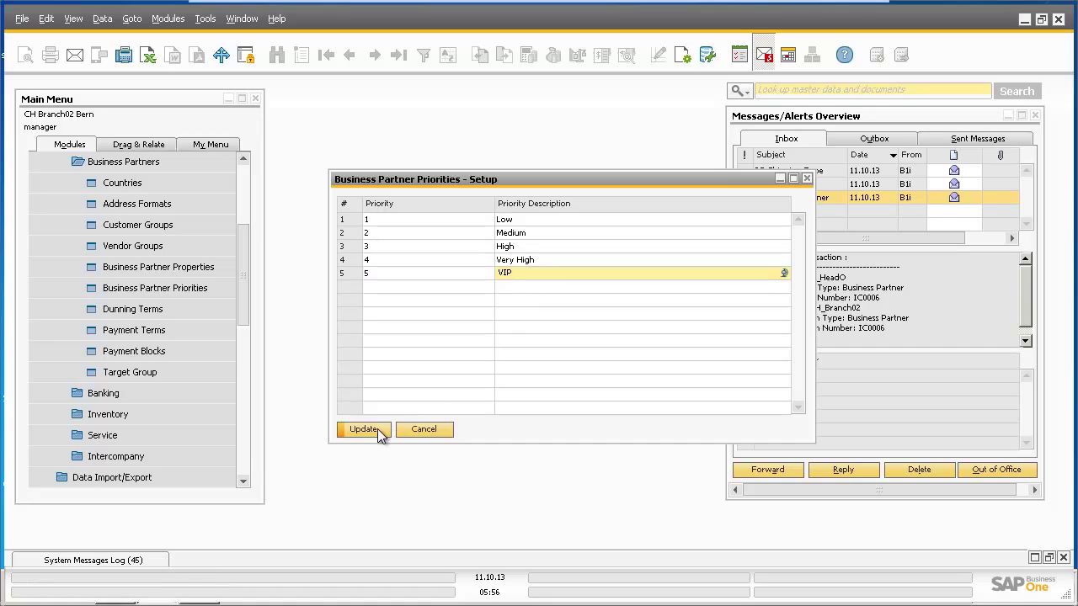
left_click(376, 429)
left_click(377, 429)
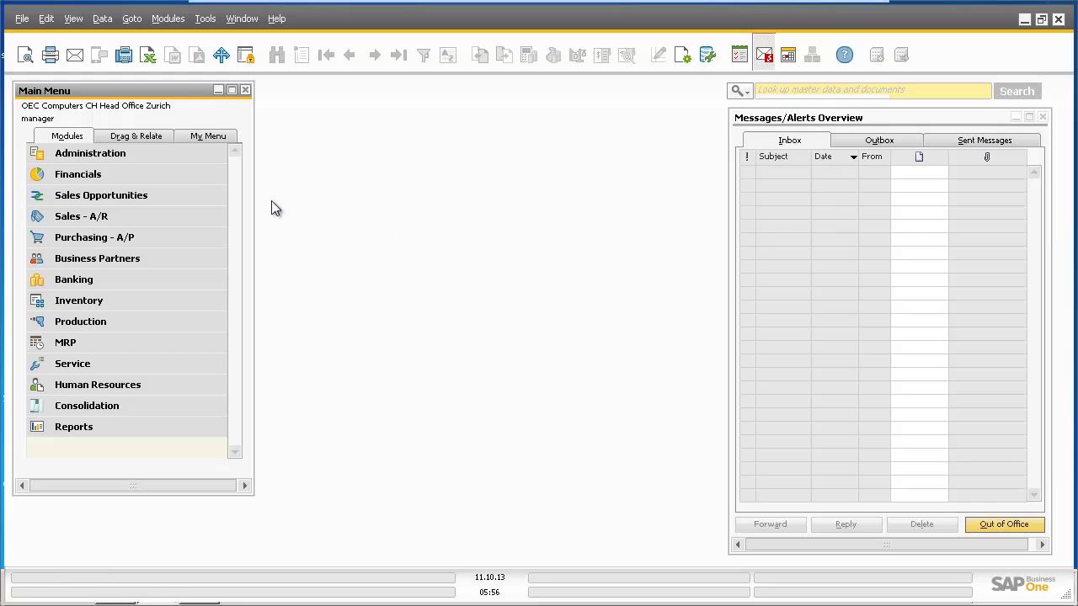
Step: In the OEC Computers CH Head Office Zurich company, open the business partner priorities setup and check it for the VIP priority
left_click(182, 154)
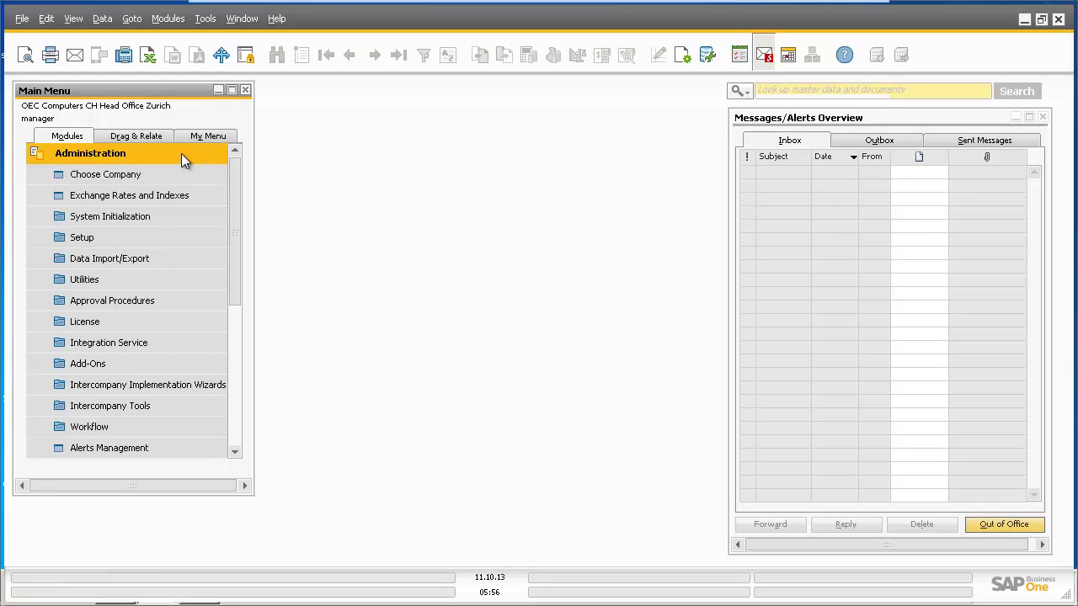
left_click(187, 239)
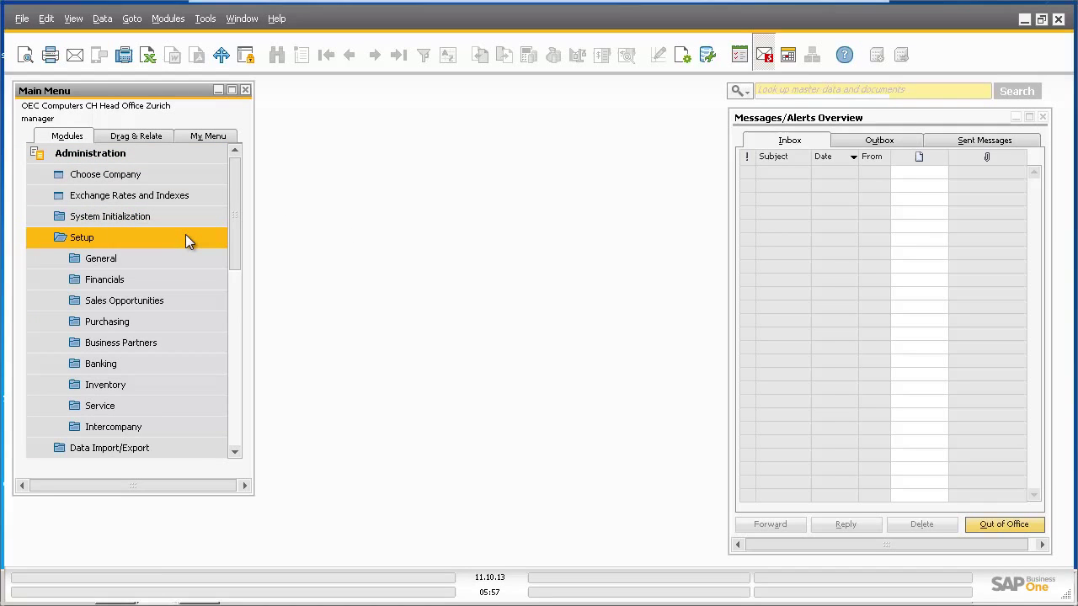
left_click(190, 343)
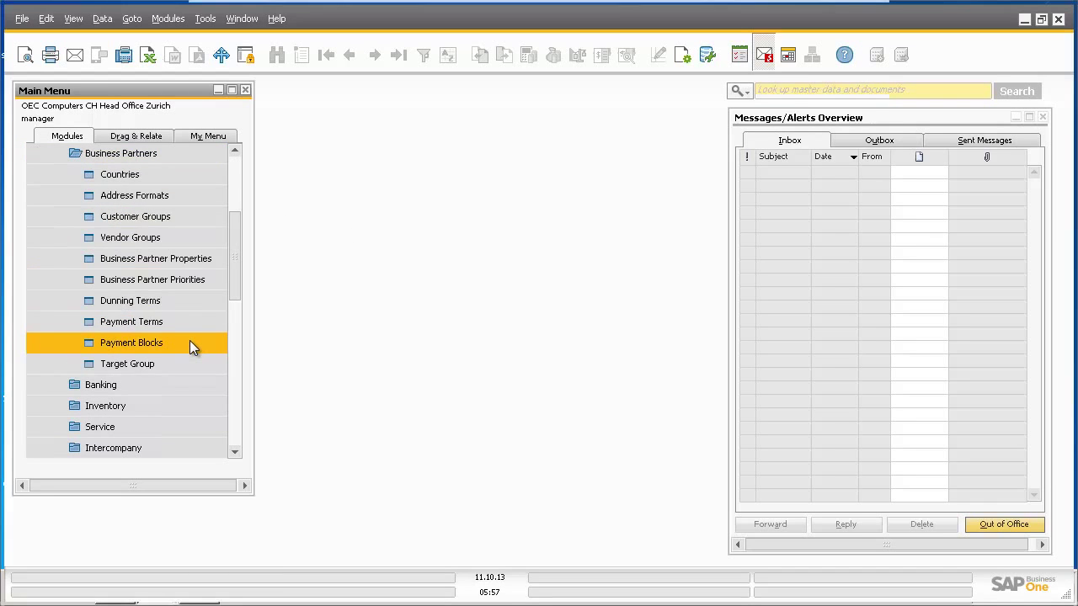
left_click(206, 280)
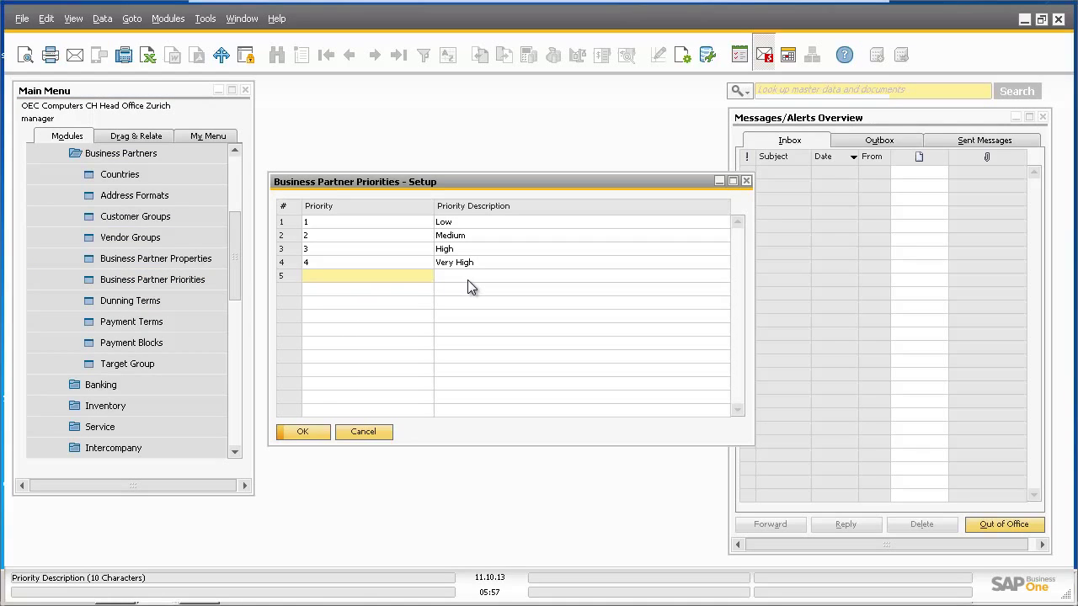